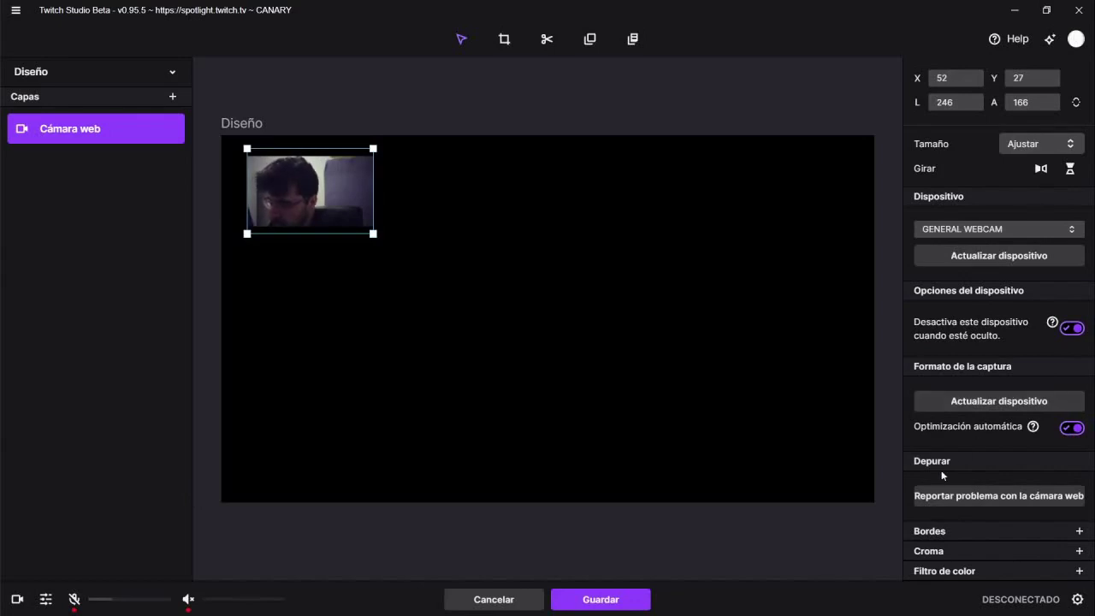
# Add a border to the webcam layer with 95 opacity, size 15 and rounding 0.
pyautogui.click(1079, 531)
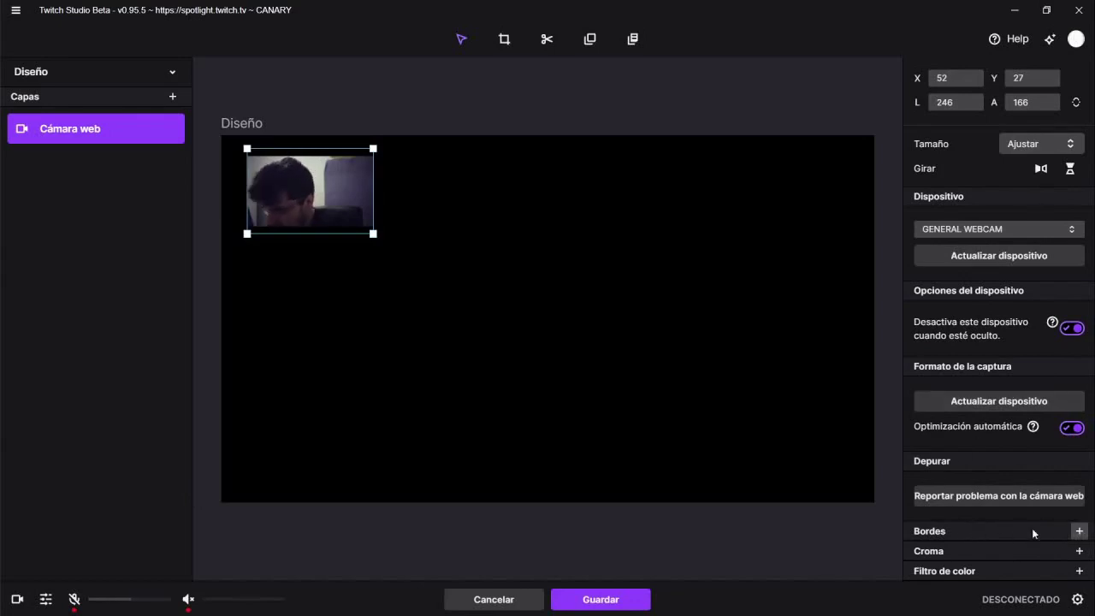
pyautogui.scroll(-1, 1019, 460)
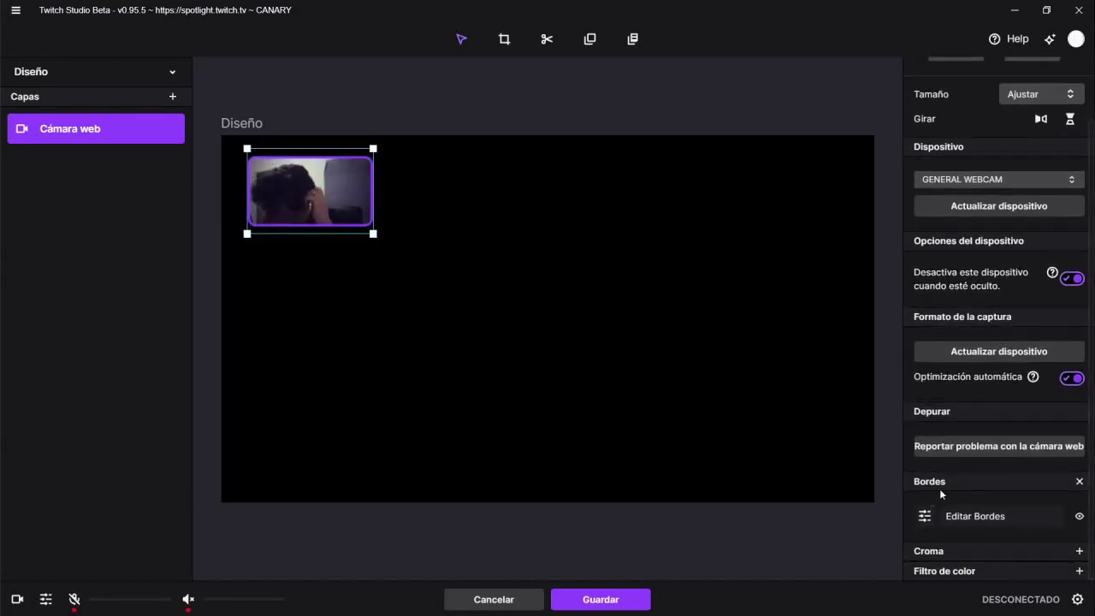
pyautogui.click(980, 518)
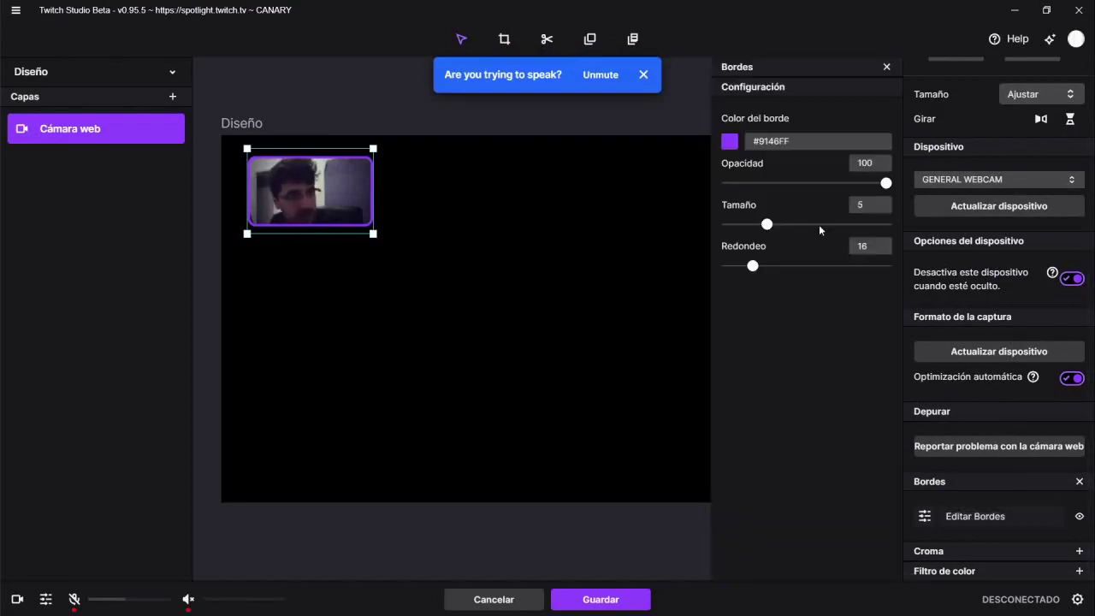
pyautogui.moveTo(887, 183)
pyautogui.mouseDown()
pyautogui.moveTo(728, 183)
pyautogui.moveTo(876, 185)
pyautogui.mouseUp()
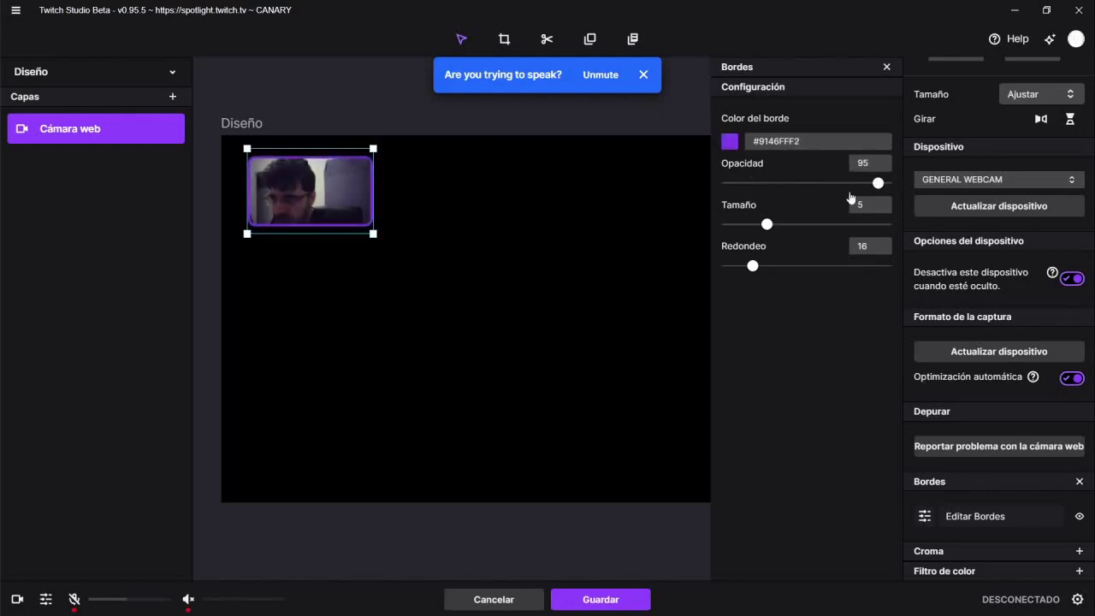
pyautogui.moveTo(766, 224); pyautogui.dragTo(842, 236)
pyautogui.moveTo(752, 266); pyautogui.dragTo(720, 286)
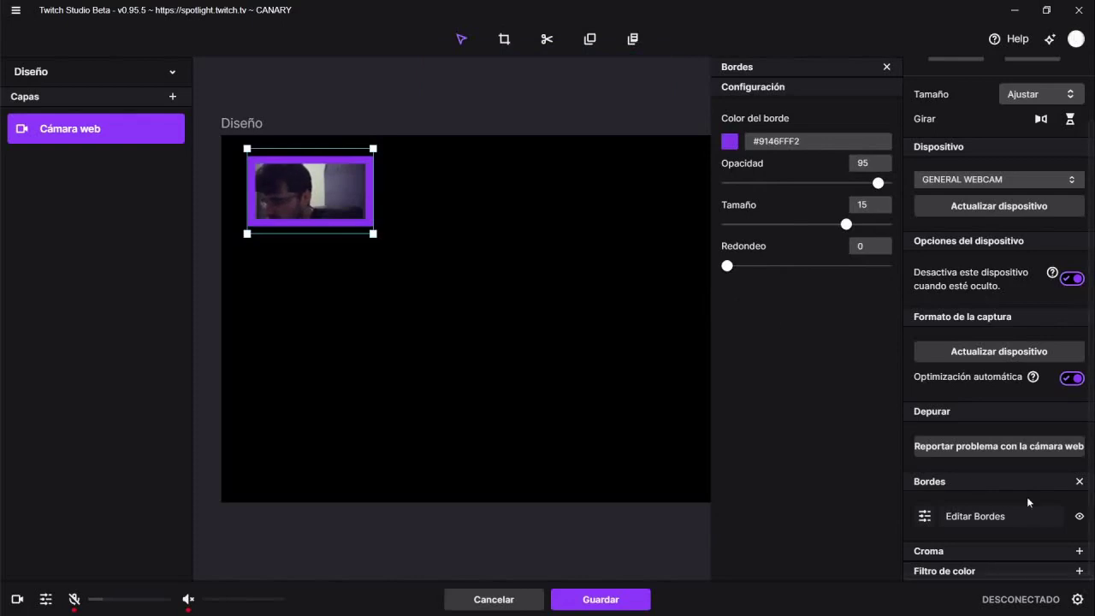
# Add the Croma and Filtro de color effects to the webcam layer and try different colour filters, including Desvaído.
pyautogui.click(1078, 551)
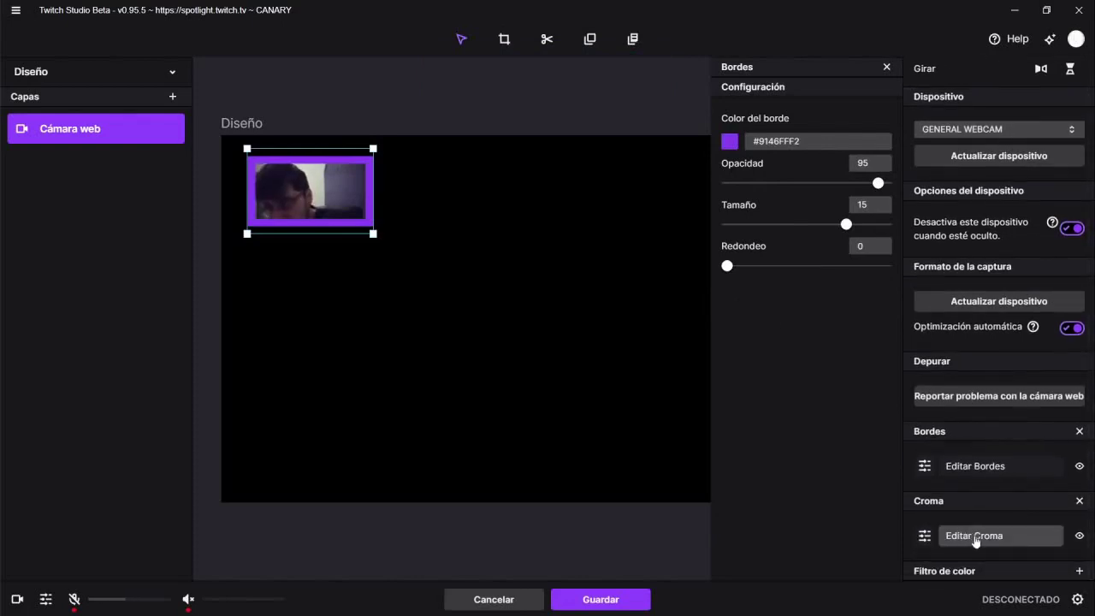
pyautogui.click(975, 539)
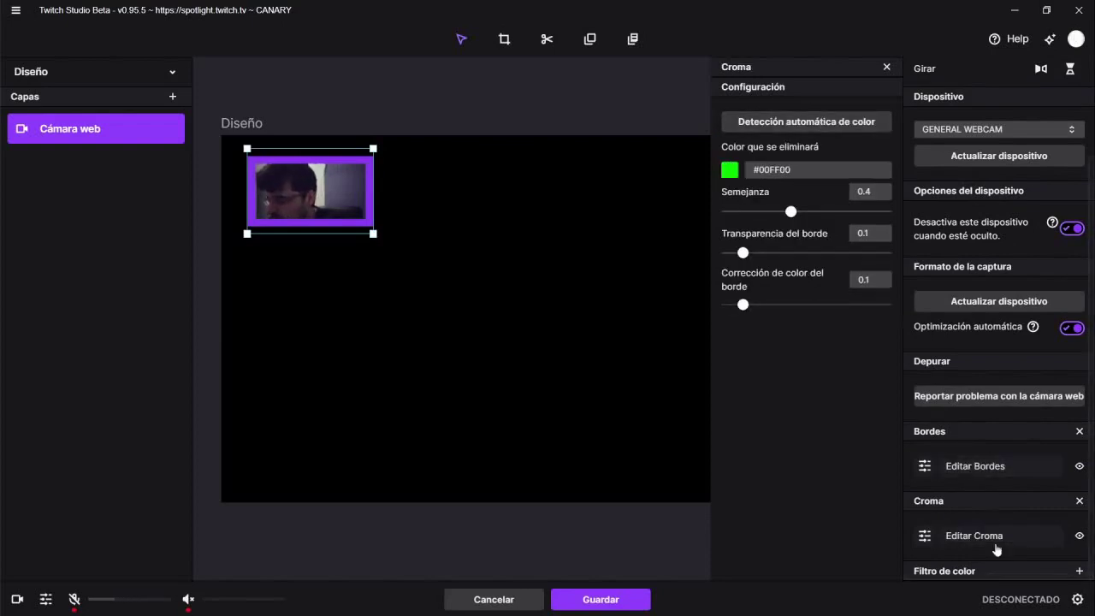
pyautogui.click(1083, 575)
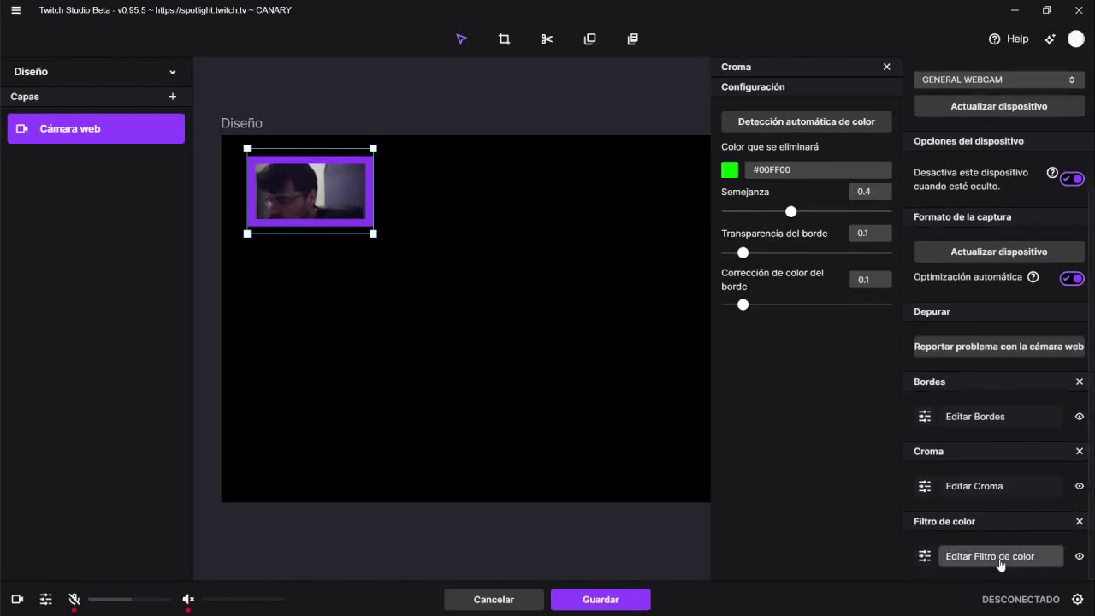
pyautogui.click(999, 558)
pyautogui.click(831, 119)
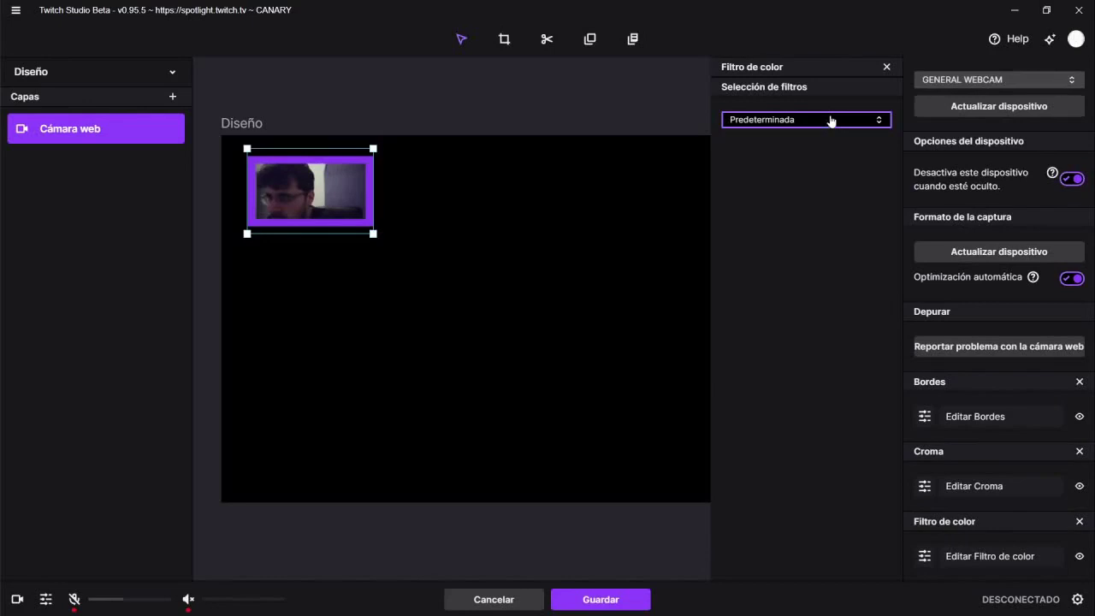
pyautogui.click(772, 188)
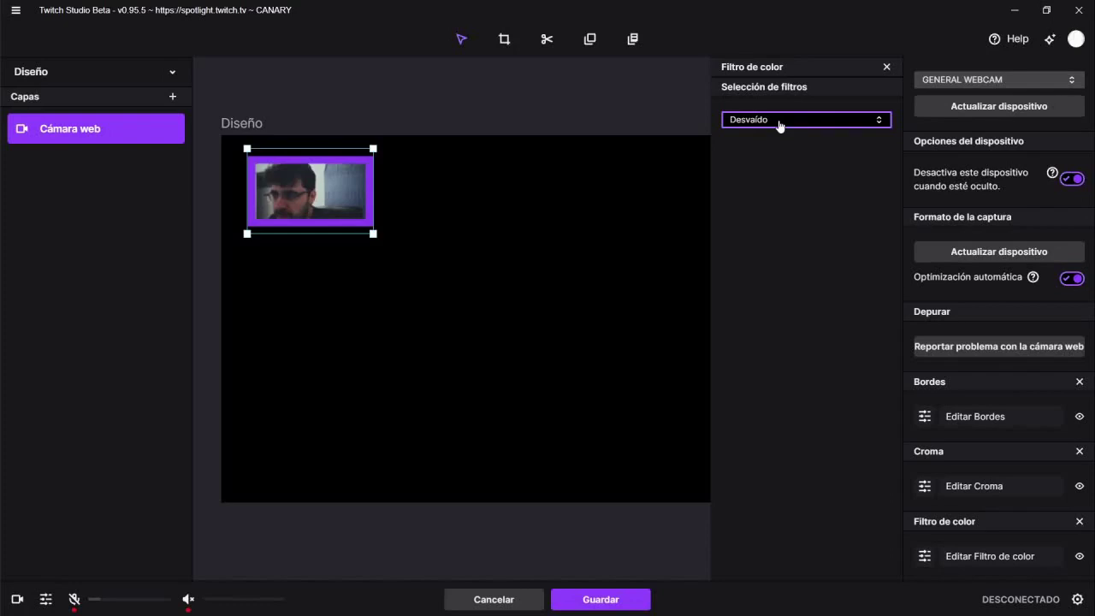
pyautogui.click(780, 125)
pyautogui.click(755, 289)
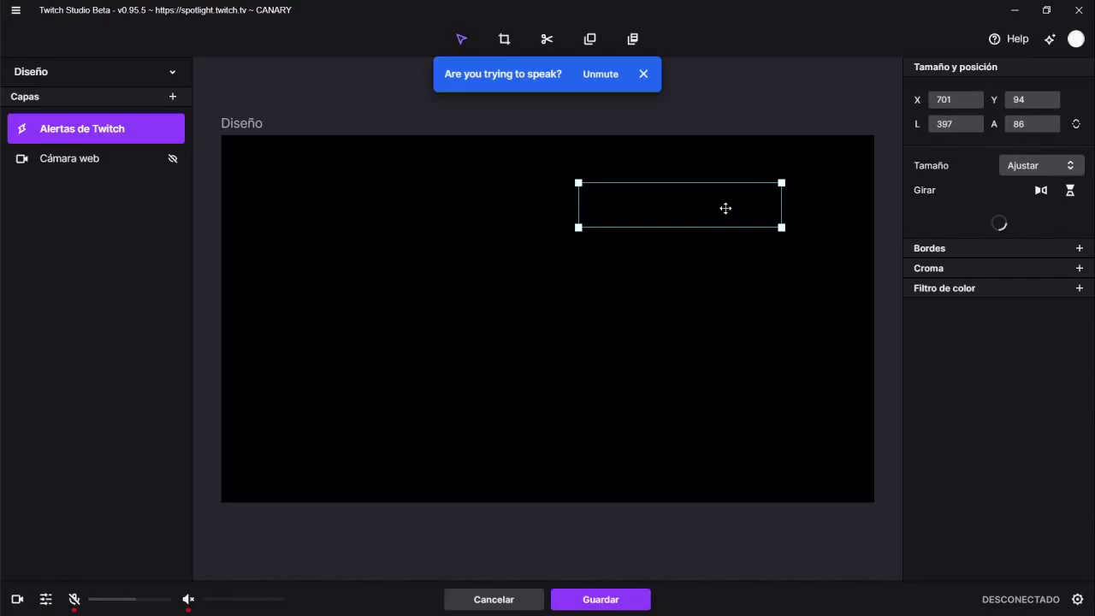
# Examine the Seguimiento alert's image, detail colour and sound settings in the Twitch alerts layer, then close them.
pyautogui.scroll(-2, 978, 352)
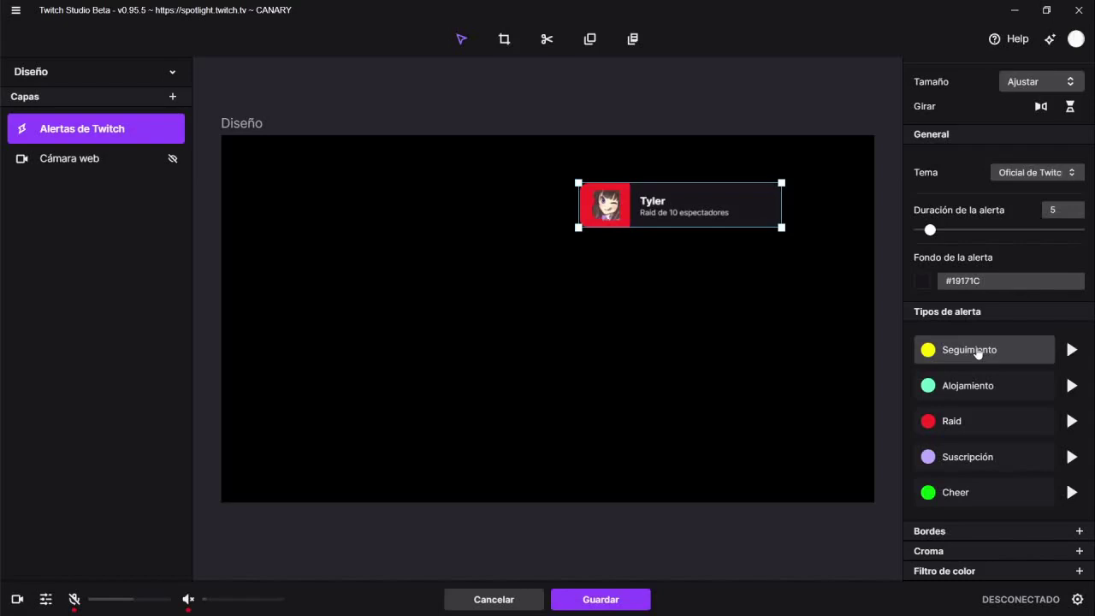
pyautogui.click(978, 351)
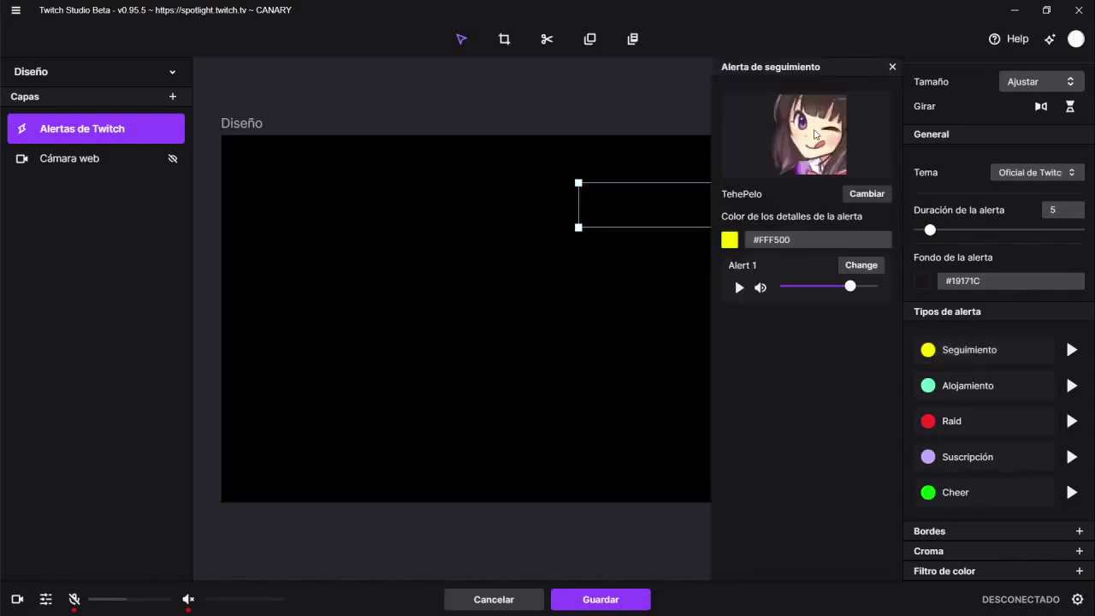
pyautogui.click(340, 232)
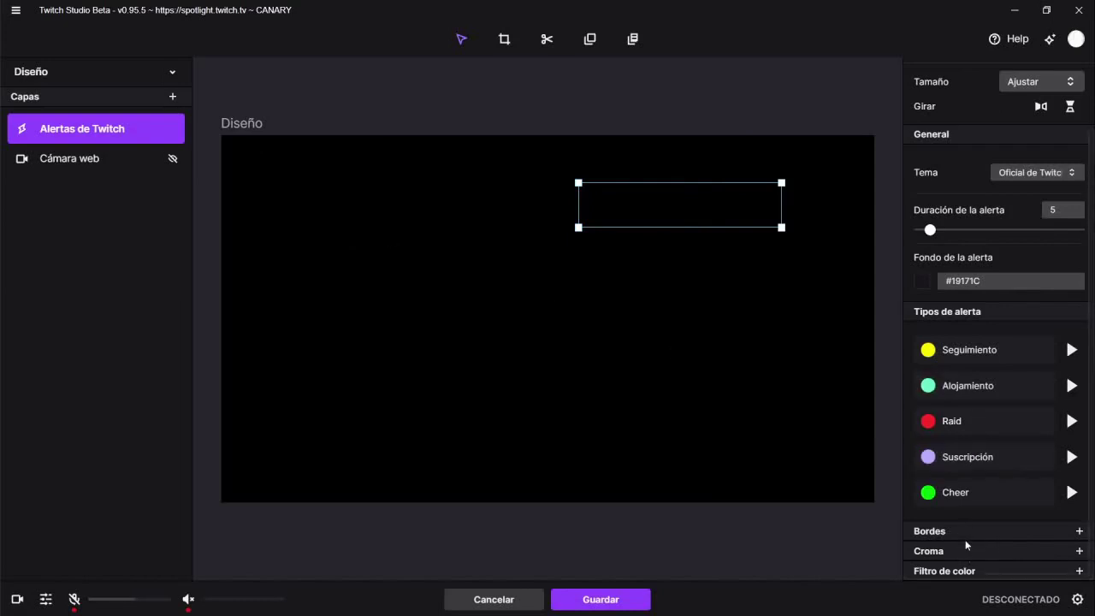
# Add a Ventana de chat layer to the design and position it at about X 61, Y 193.
pyautogui.click(173, 97)
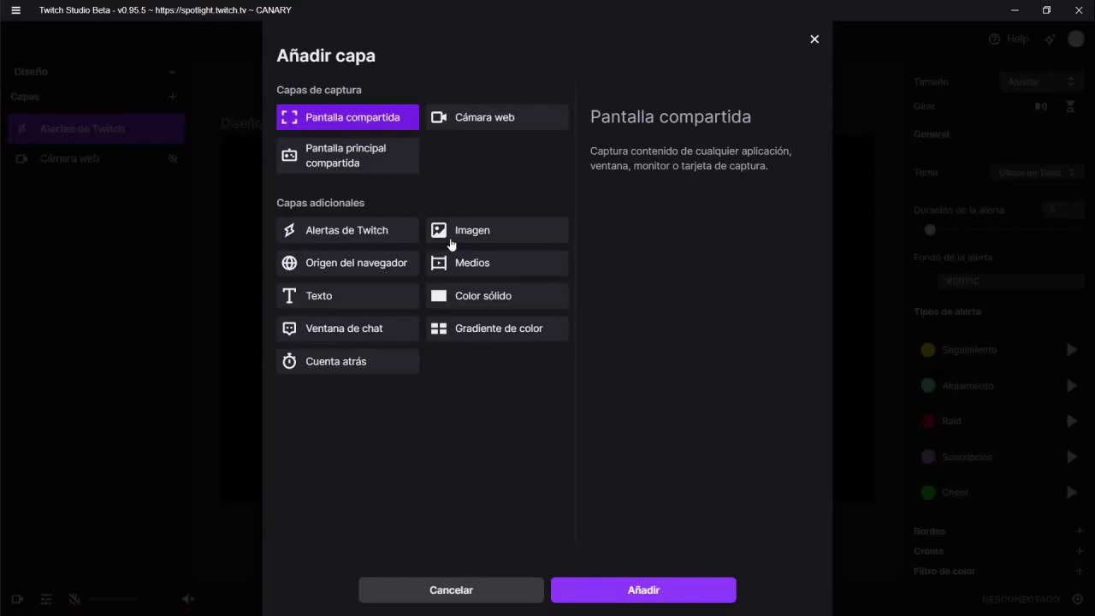
pyautogui.click(452, 241)
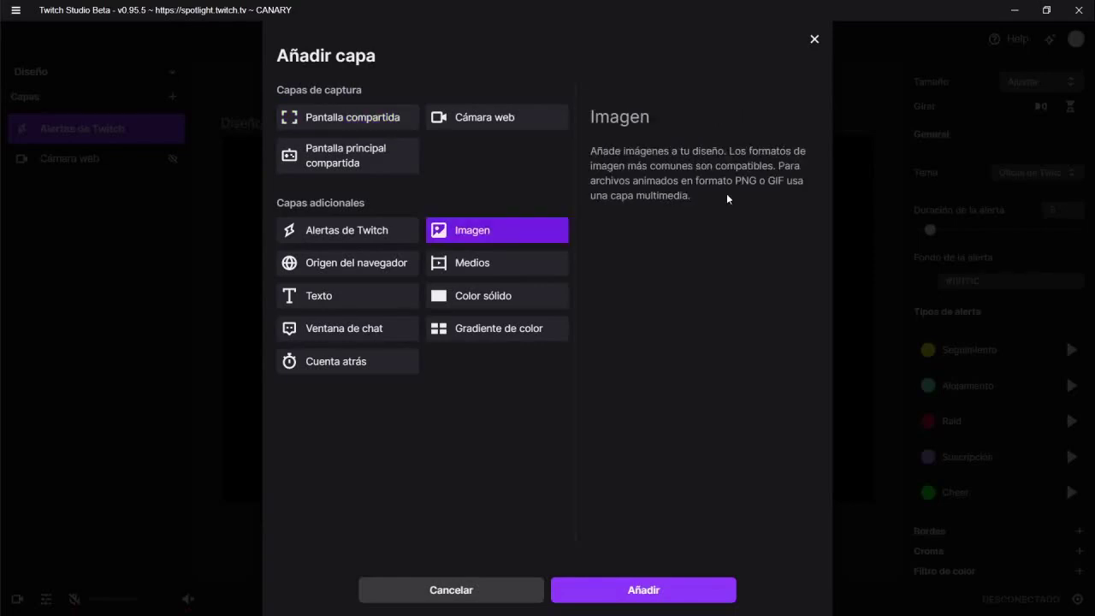
pyautogui.click(400, 267)
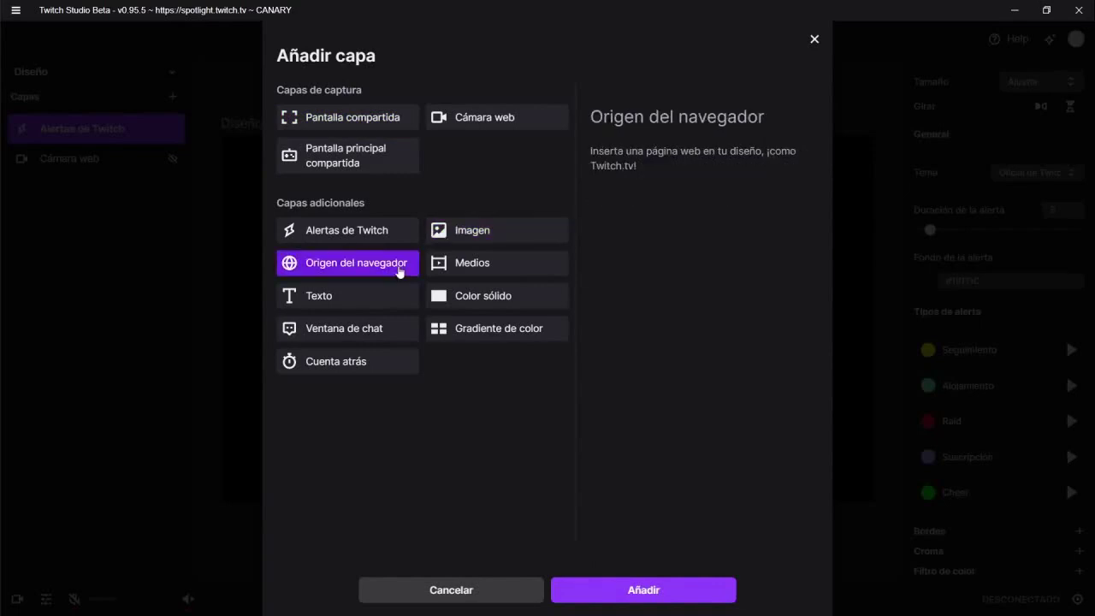
pyautogui.click(463, 267)
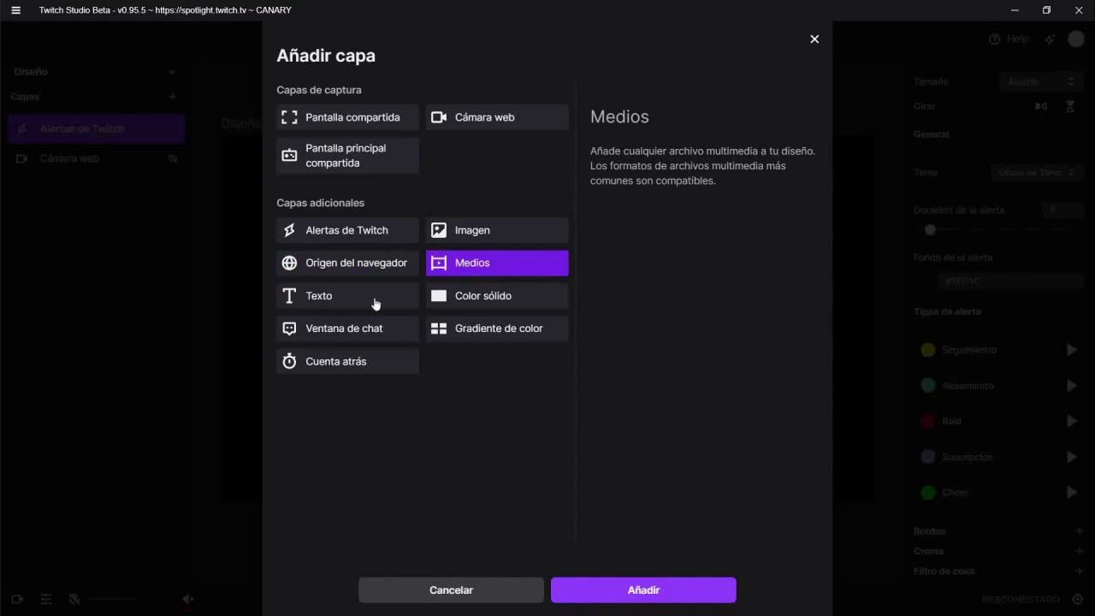
pyautogui.click(375, 303)
pyautogui.click(467, 299)
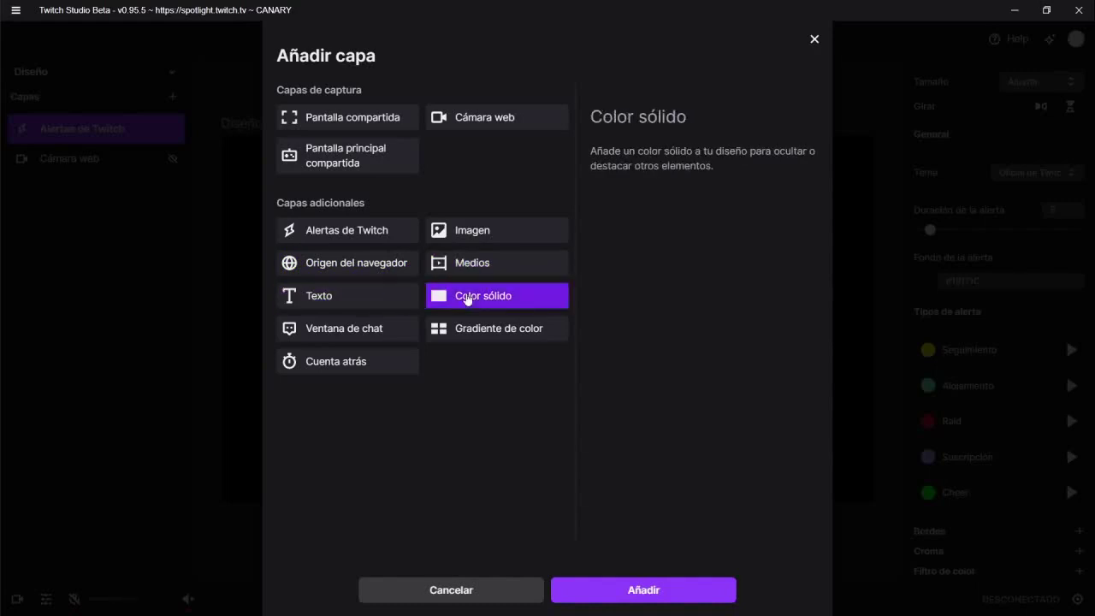
pyautogui.click(368, 332)
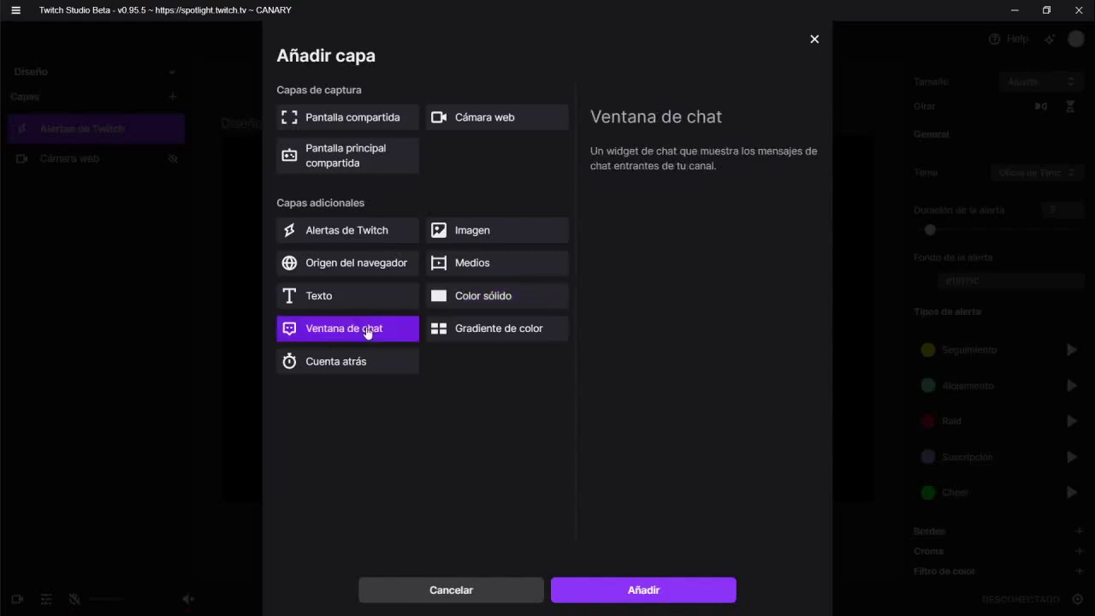
pyautogui.click(610, 594)
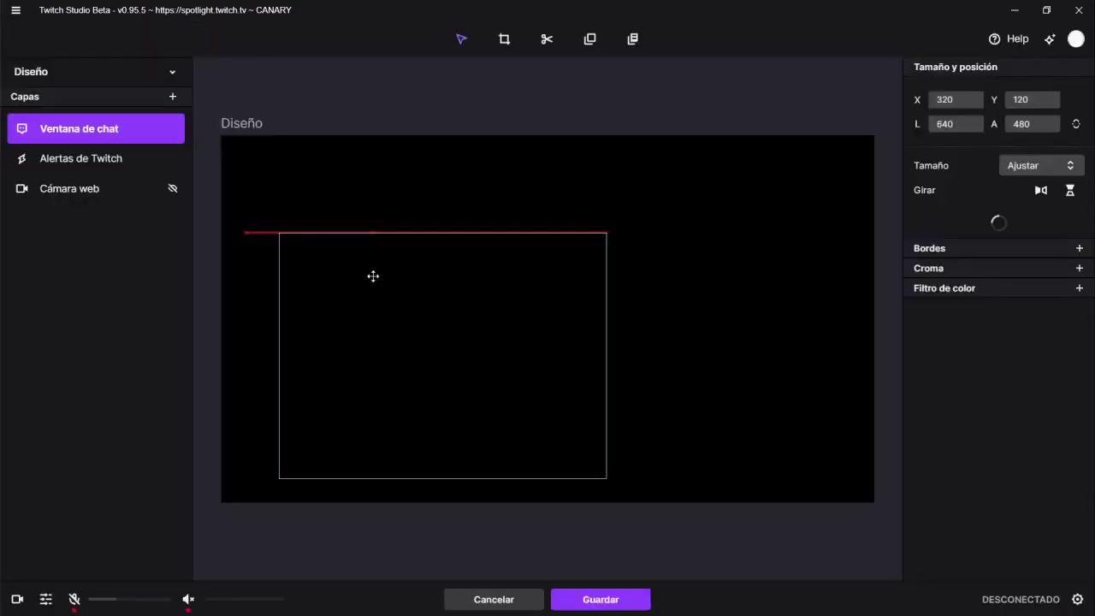
pyautogui.moveTo(373, 275); pyautogui.dragTo(345, 279)
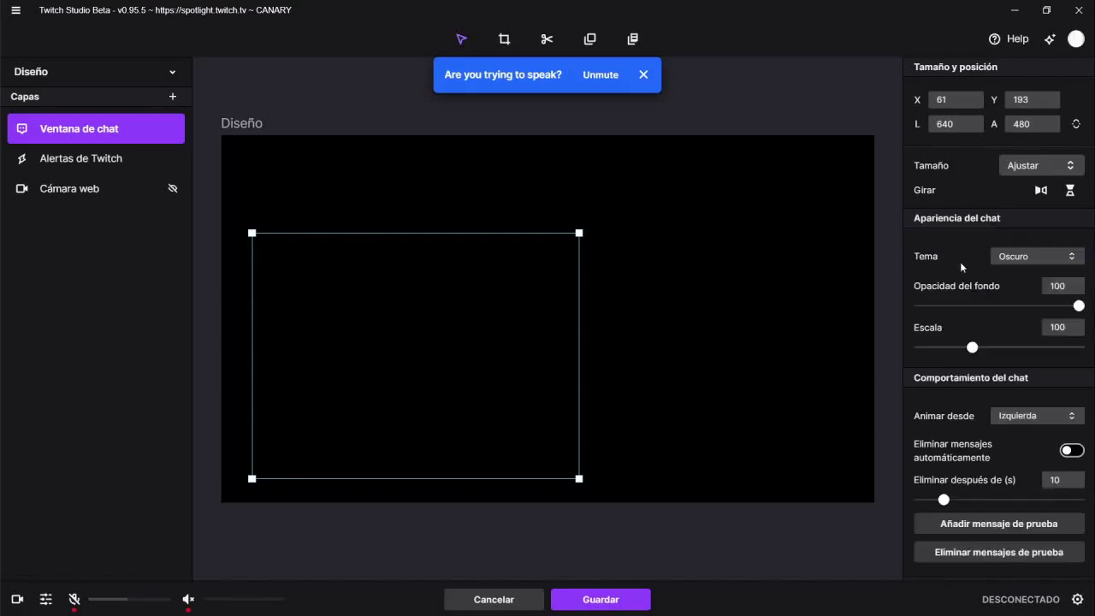
# Add two test messages to the chat window, keeping the Oscuro theme and the Izquierda animation.
pyautogui.click(1030, 260)
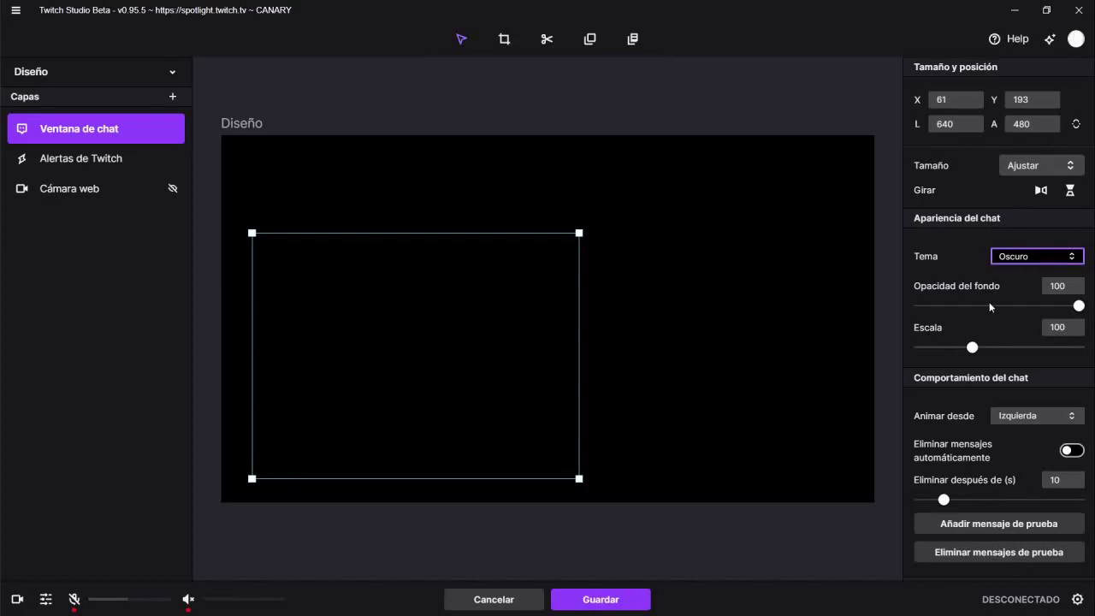
pyautogui.scroll(-1, 963, 343)
pyautogui.click(1065, 359)
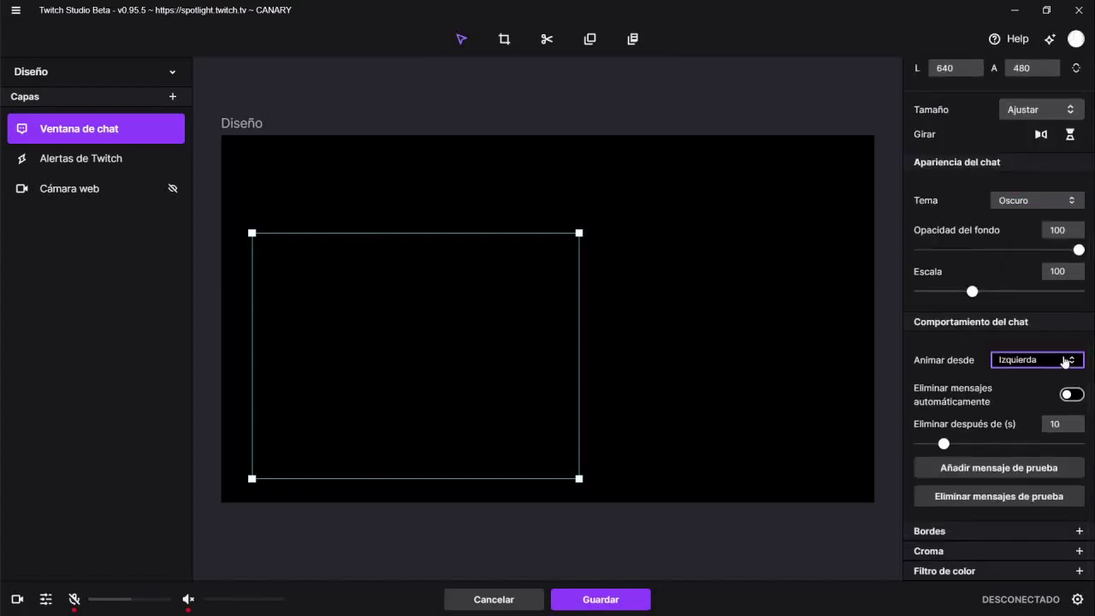
pyautogui.click(987, 477)
pyautogui.click(988, 477)
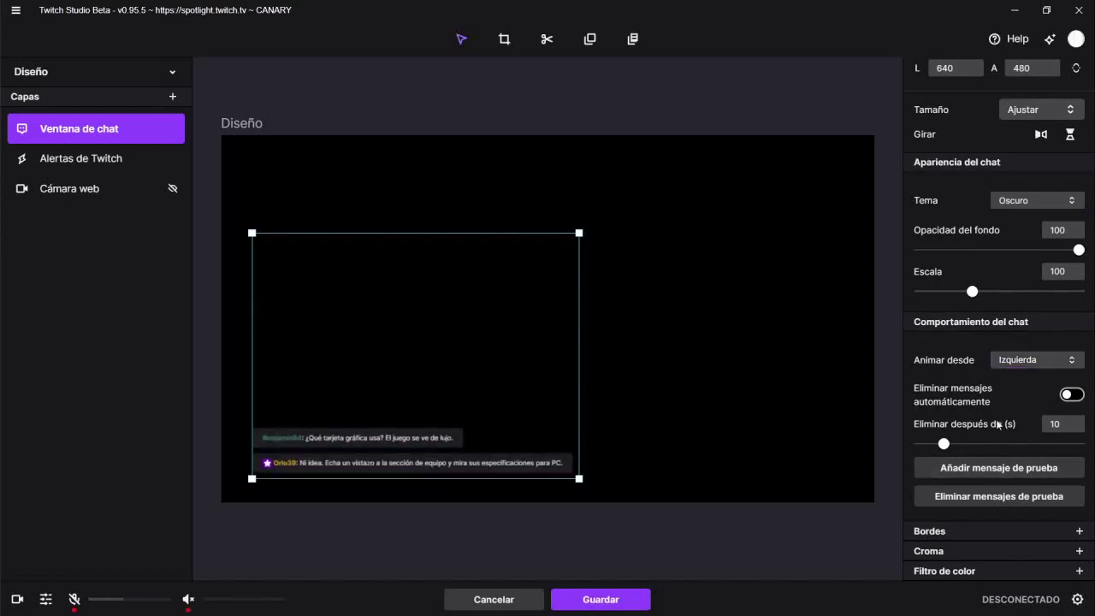
# Try the chat message animations from Derecha and from Arriba, adding one test message for each.
pyautogui.click(1031, 360)
pyautogui.press('Down')
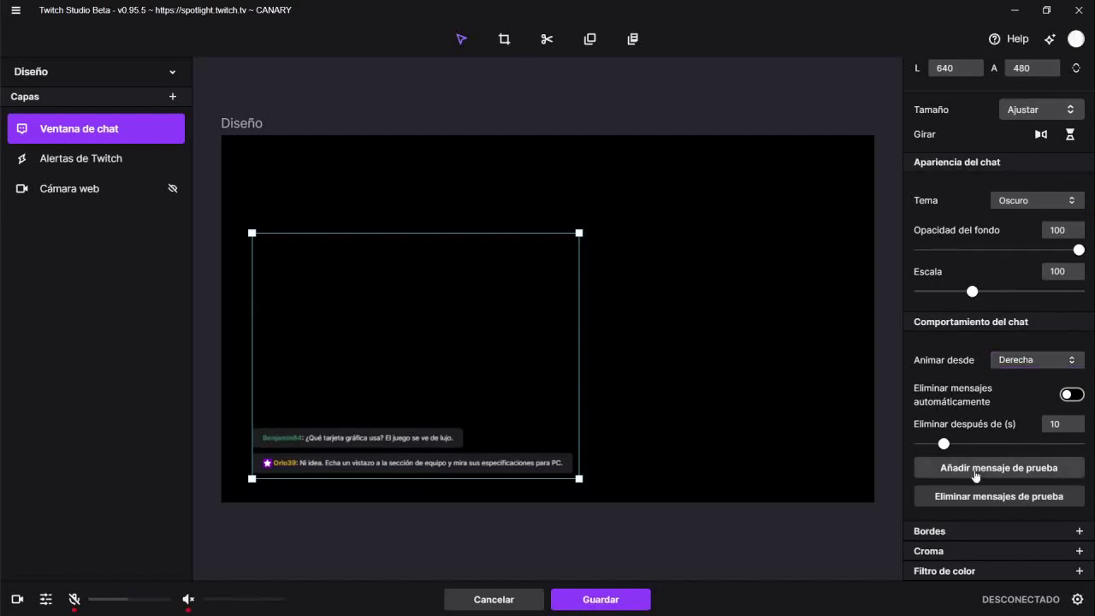
pyautogui.click(984, 469)
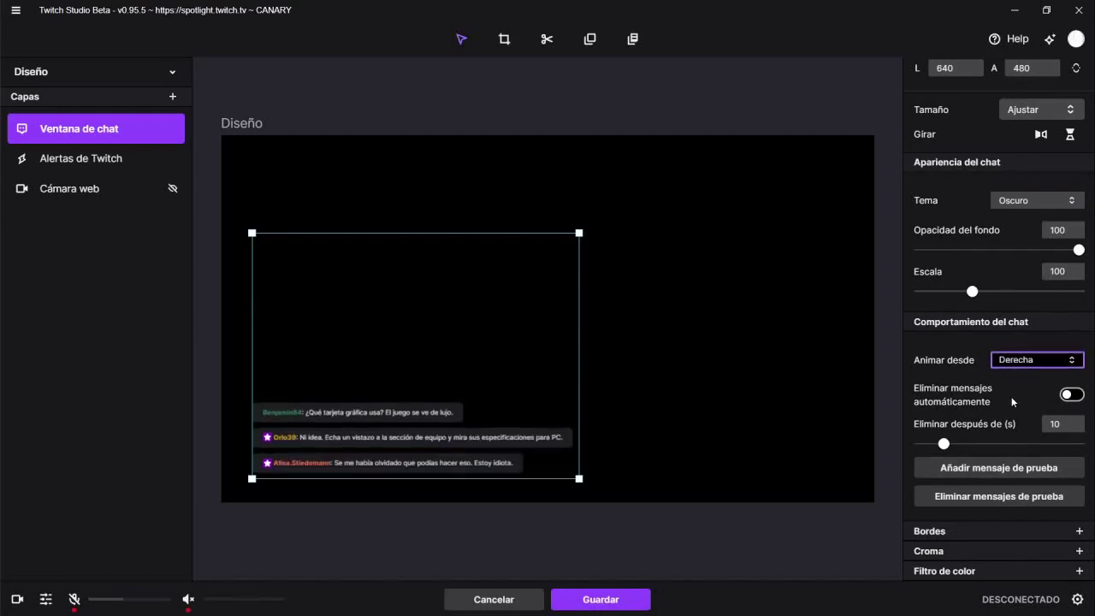
pyautogui.press('Down')
pyautogui.click(986, 474)
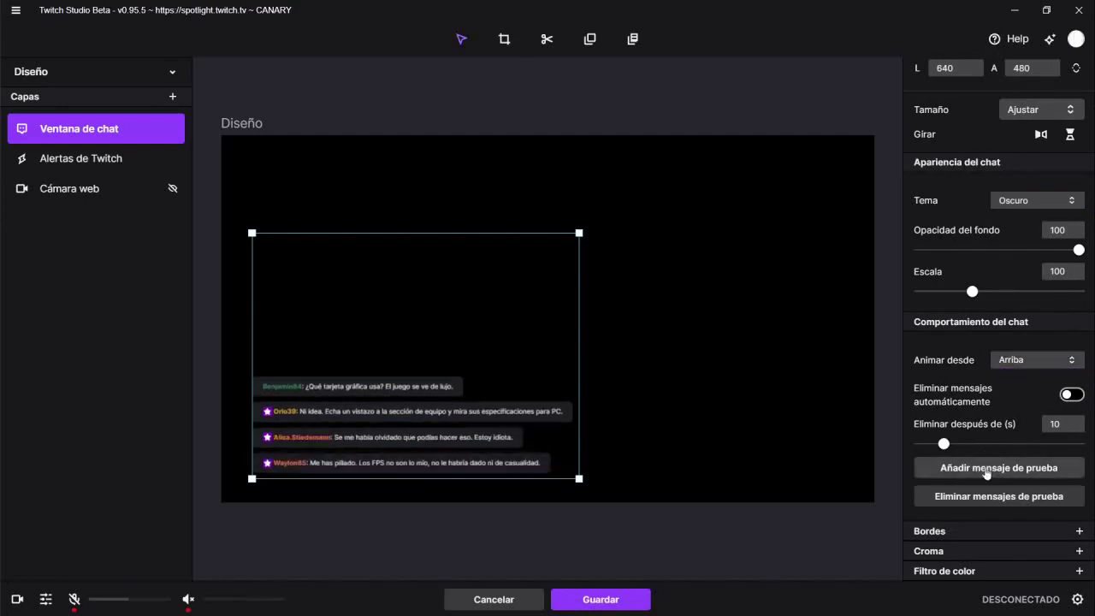
# Animate chat messages from Abajo with one more test message, and turn on automatic message removal.
pyautogui.click(1062, 360)
pyautogui.press('Down')
pyautogui.click(1000, 468)
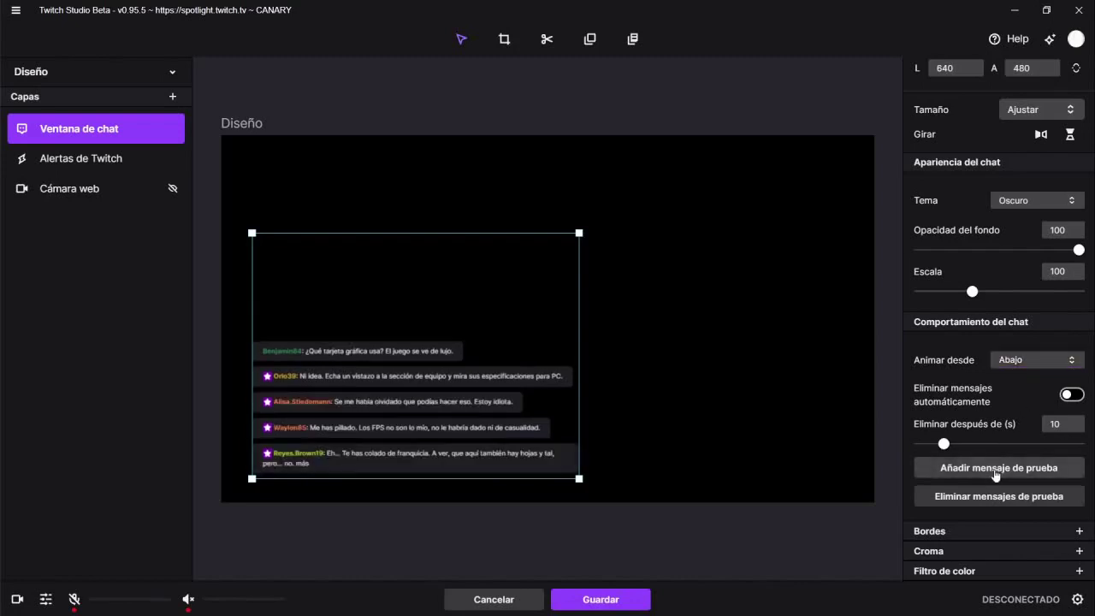
pyautogui.click(1071, 395)
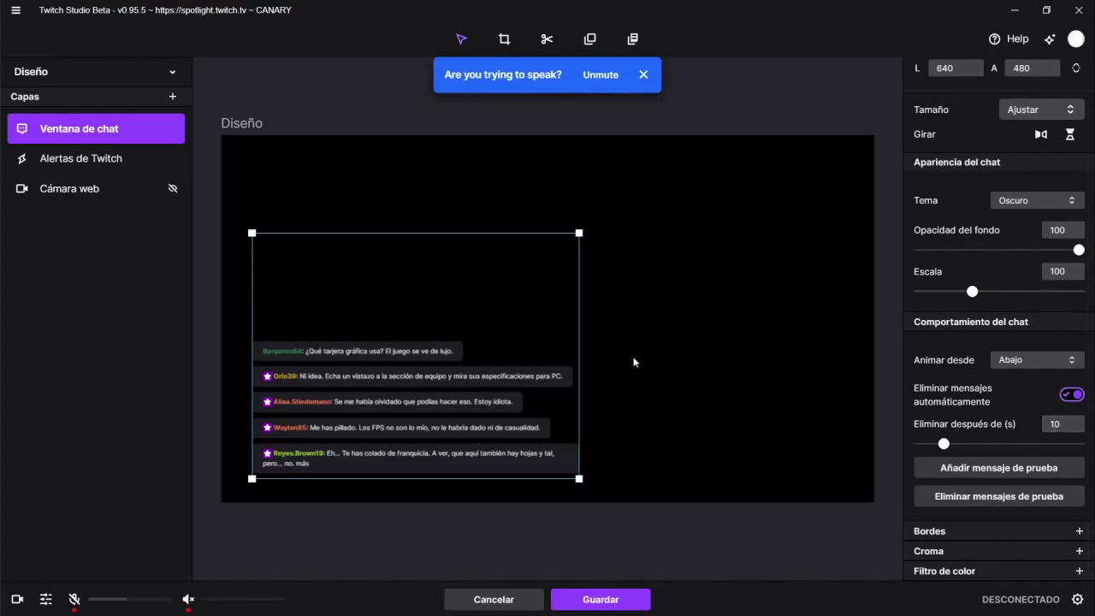
# Add a Cuenta atrás layer to the design with its default name and review its duration, behaviour, font and colour settings.
pyautogui.click(172, 97)
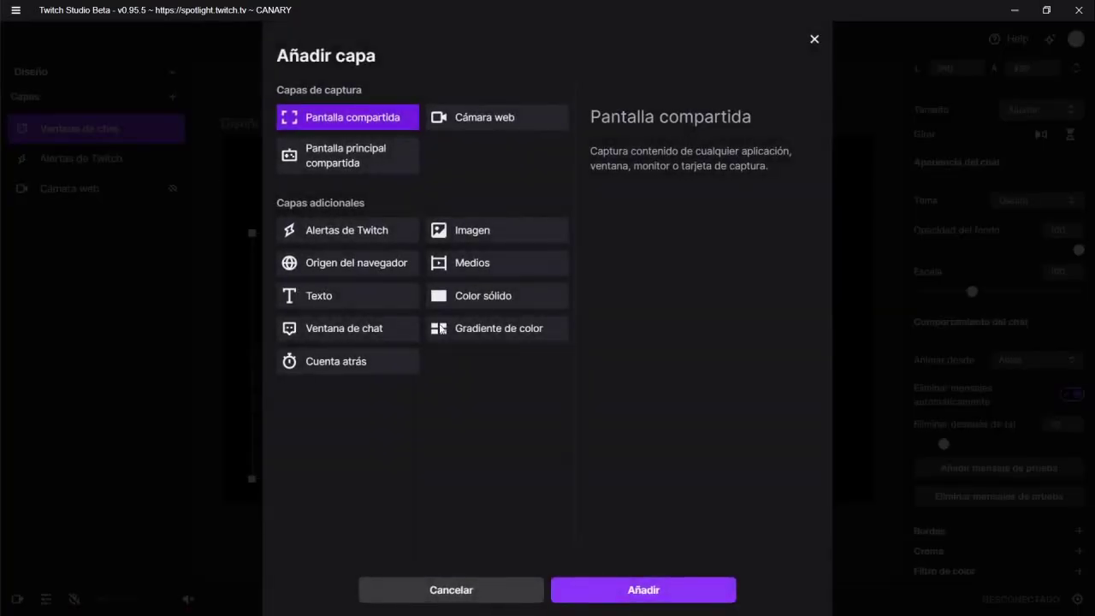
pyautogui.click(368, 369)
pyautogui.click(633, 599)
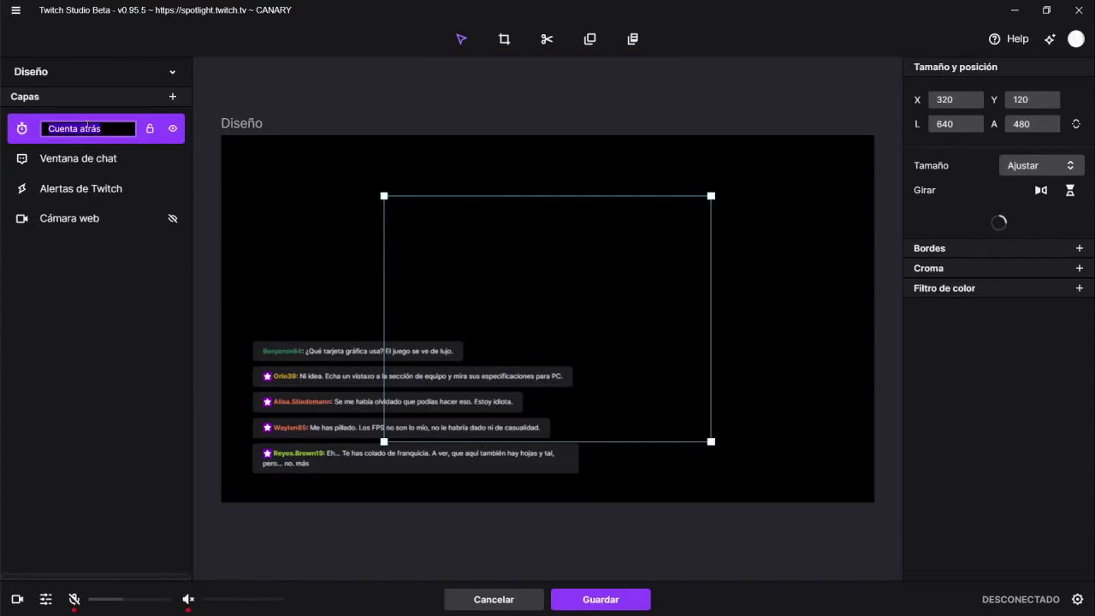
pyautogui.press('Return')
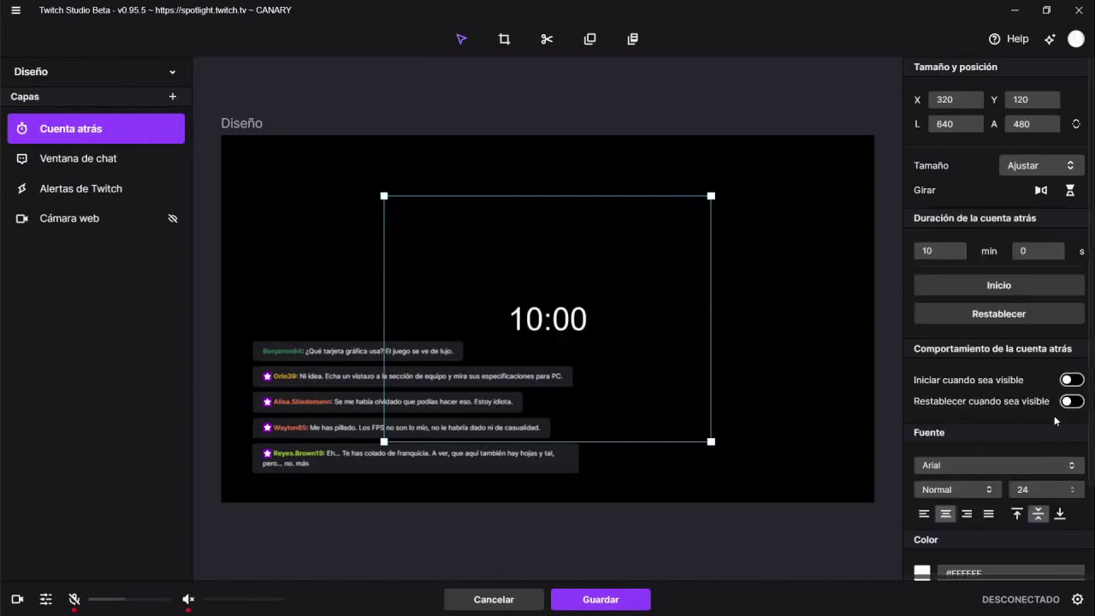
pyautogui.scroll(-1, 1056, 422)
pyautogui.scroll(-3, 1056, 422)
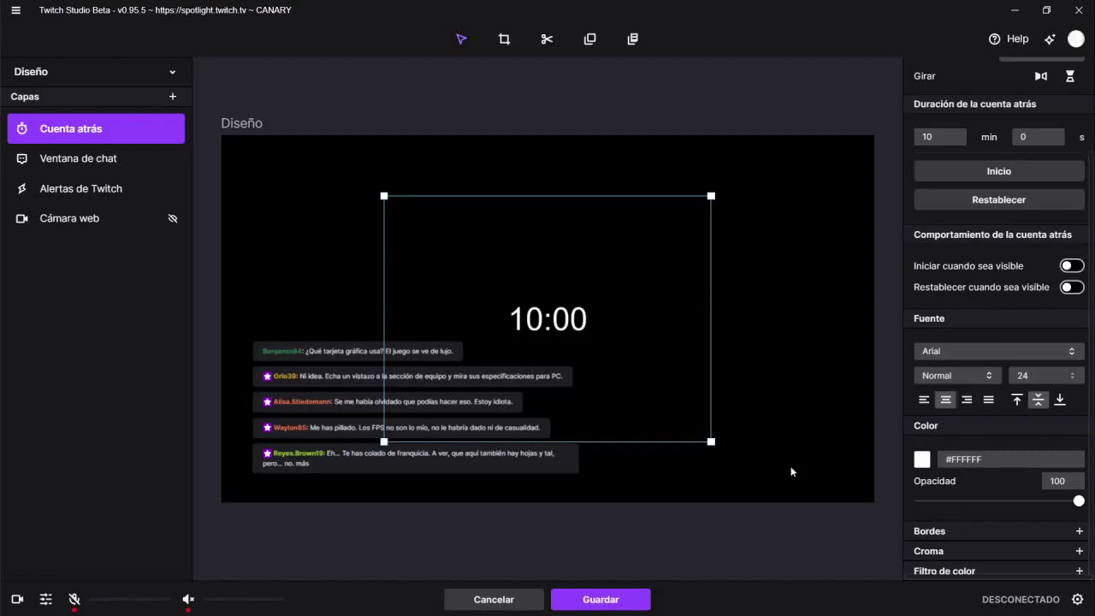
# Switch to the Principal design, add test messages to its Ventana de chat layer and turn on automatic message removal.
pyautogui.click(76, 70)
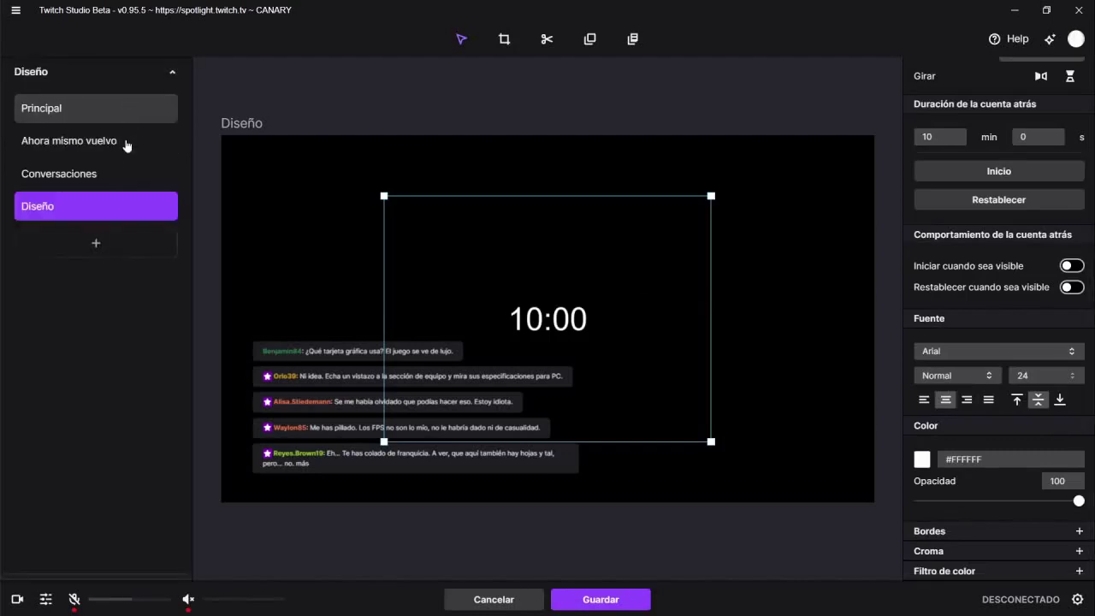
pyautogui.click(52, 108)
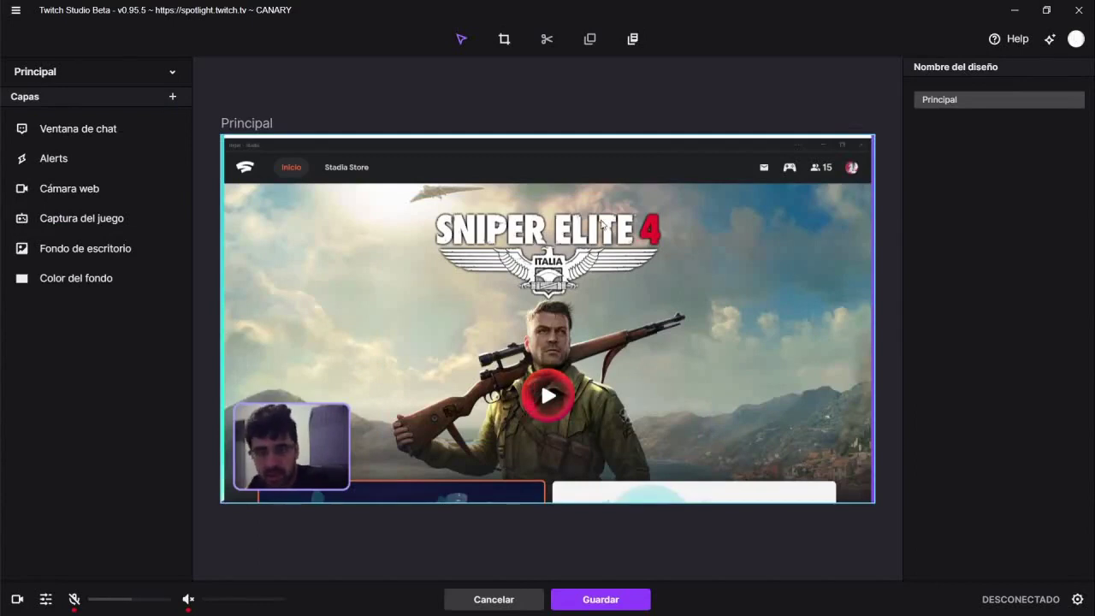
pyautogui.click(101, 127)
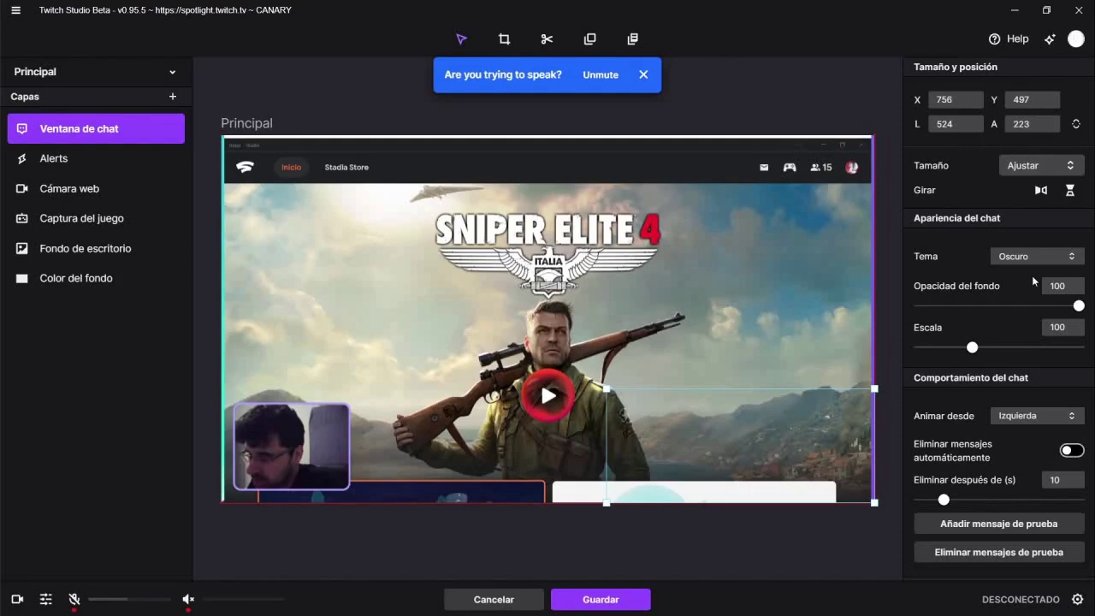
pyautogui.scroll(-2, 1032, 275)
pyautogui.click(1002, 417)
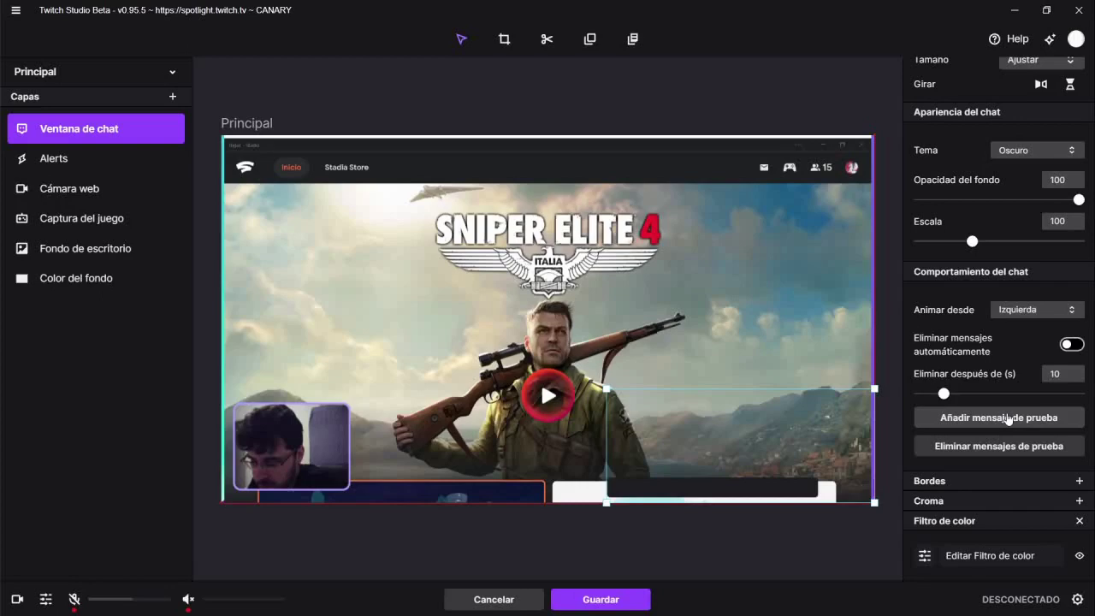
pyautogui.click(1008, 417)
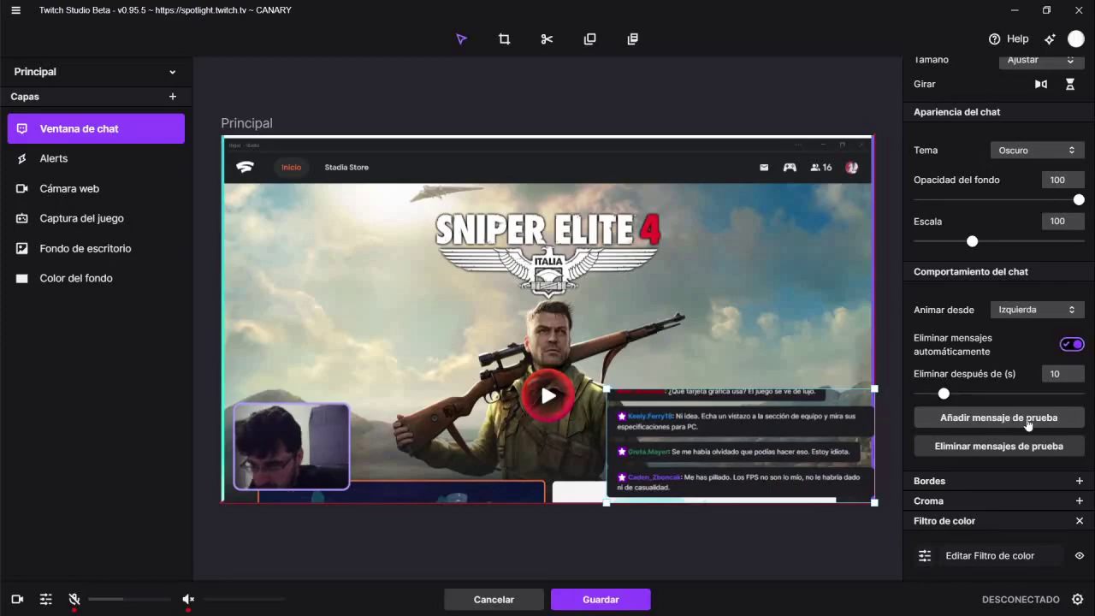
# Test the Alojamiento and Raid alerts of the Alerts layer and review the Captura del juego and Fondo de escritorio properties.
pyautogui.click(316, 157)
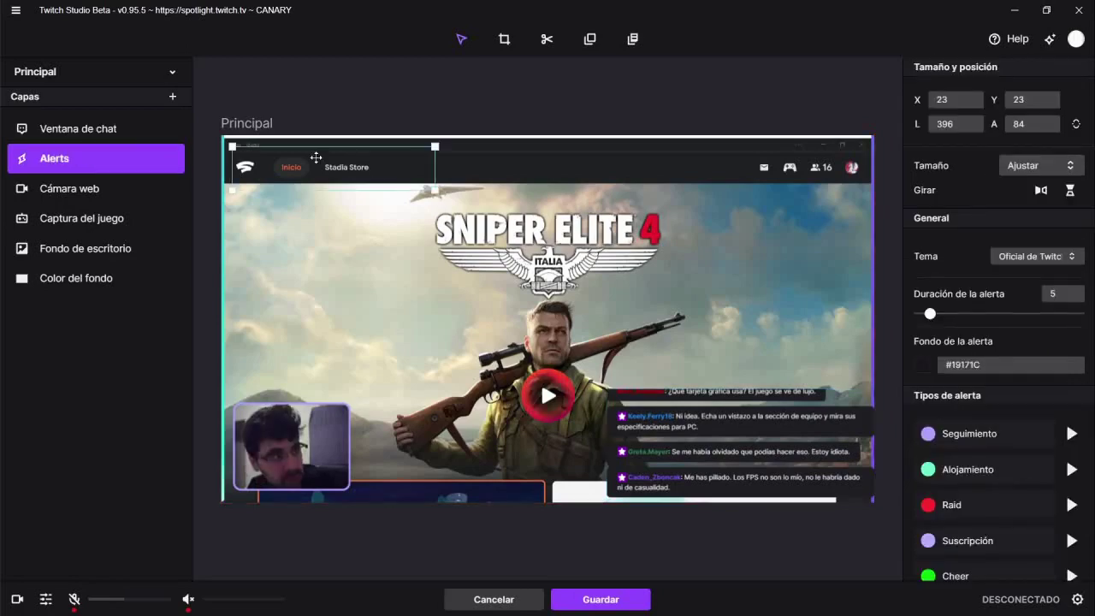
pyautogui.click(1071, 469)
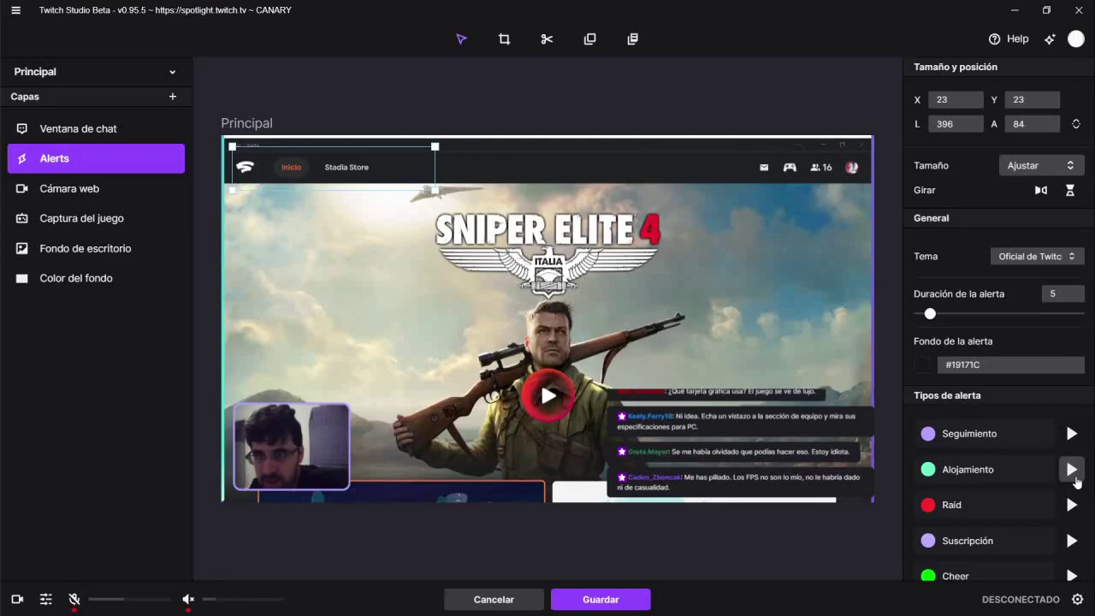
pyautogui.click(82, 219)
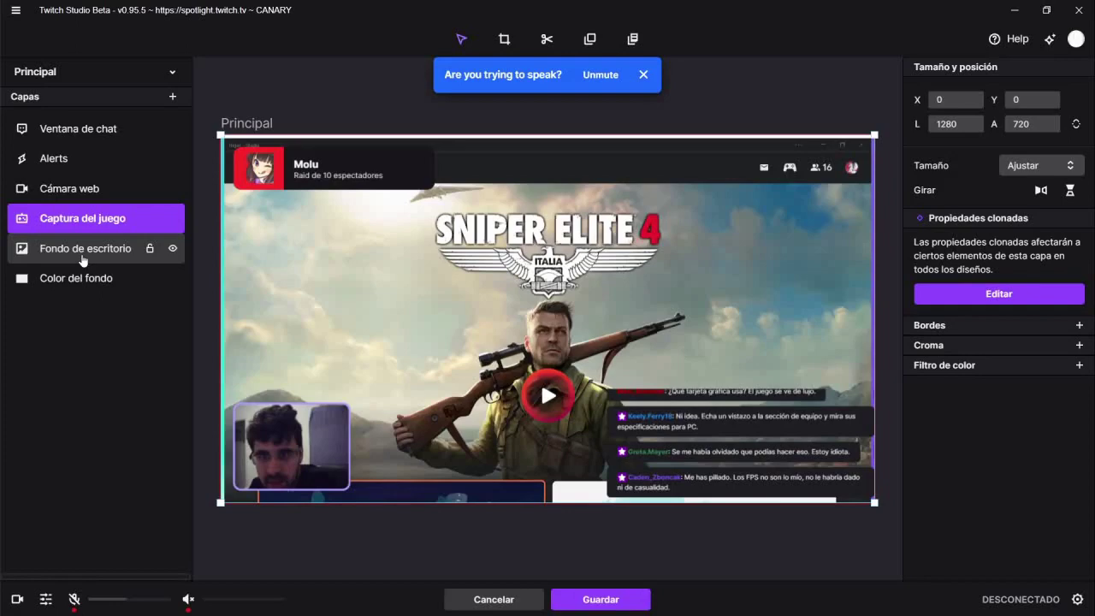
pyautogui.click(83, 256)
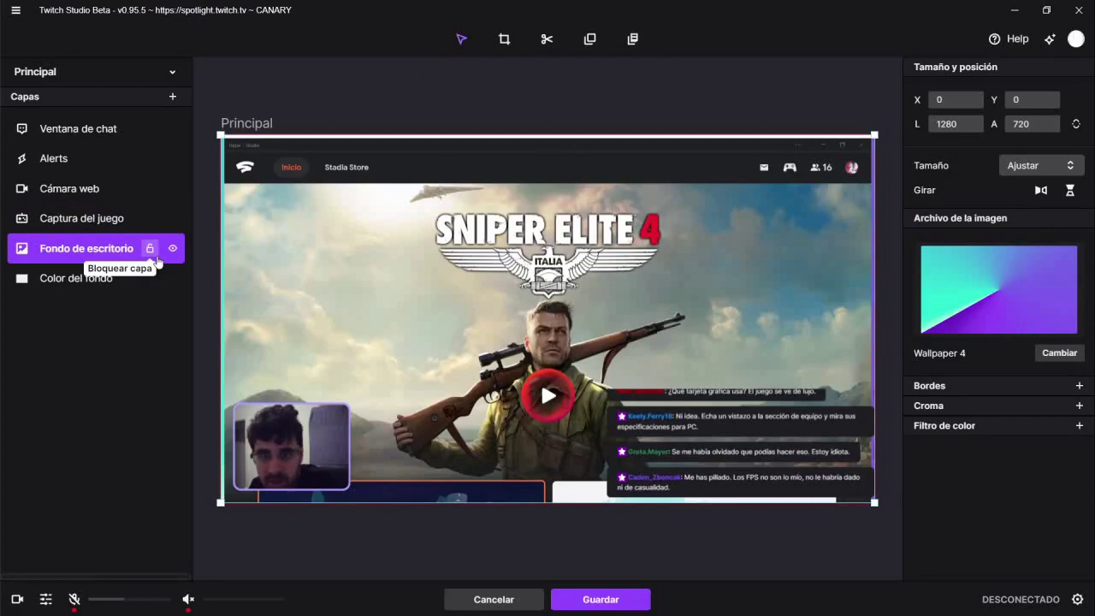
# Hide the Captura del juego and Fondo de escritorio layers so only the Color del fondo layer fills the background.
pyautogui.click(174, 220)
pyautogui.click(175, 221)
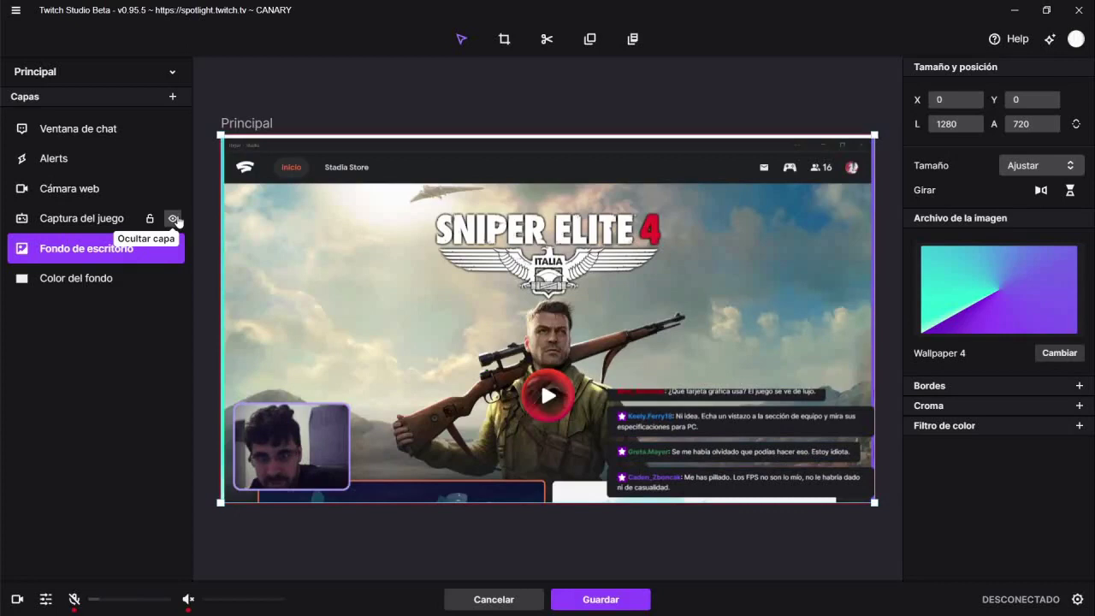
pyautogui.click(181, 280)
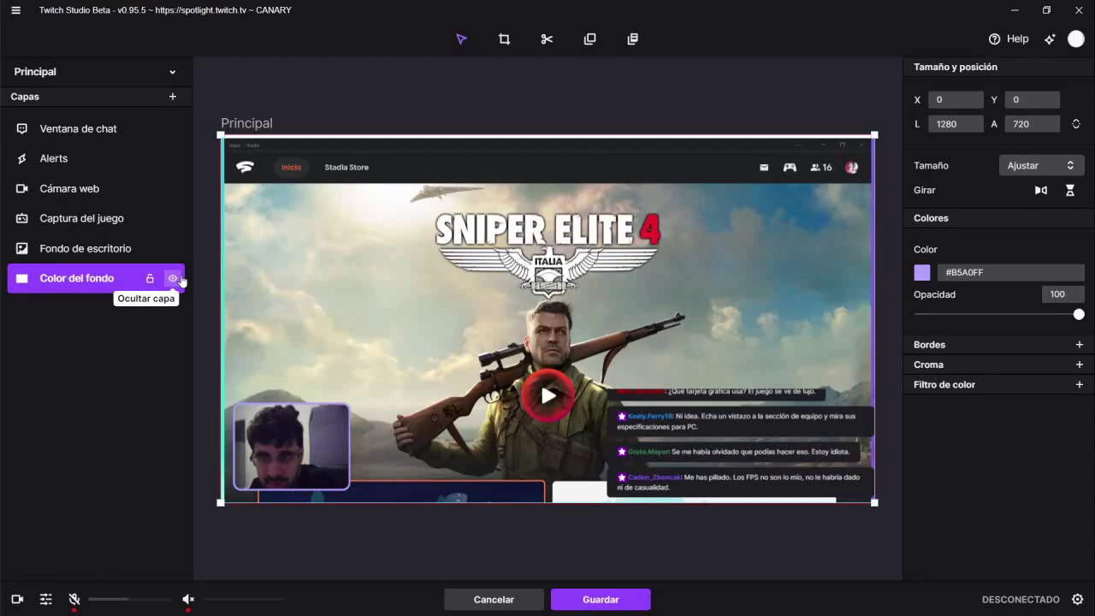
pyautogui.click(172, 218)
pyautogui.click(172, 248)
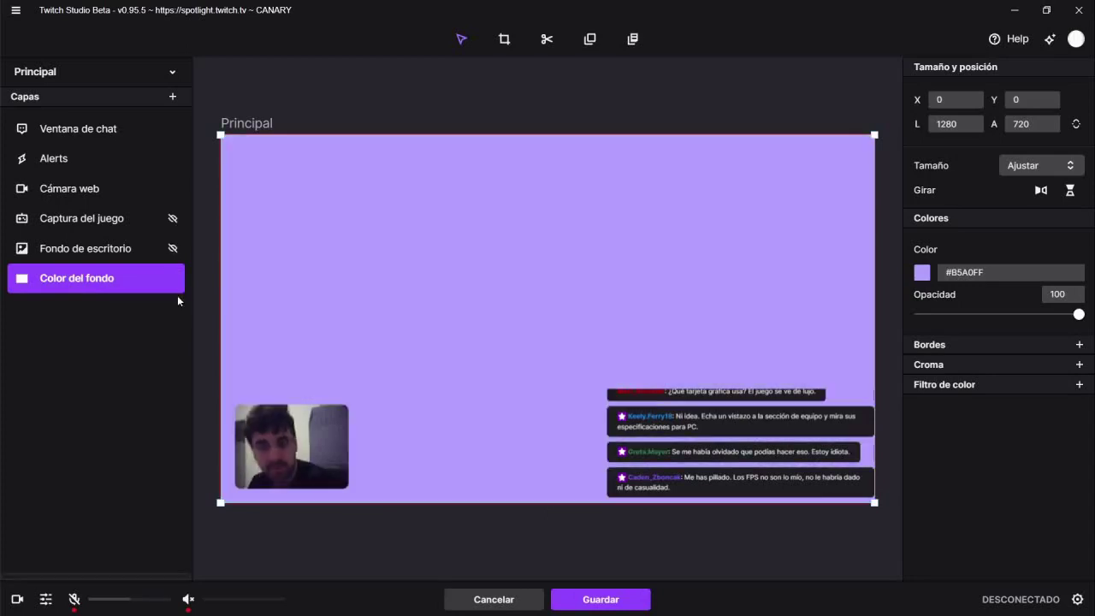
pyautogui.moveTo(173, 286)
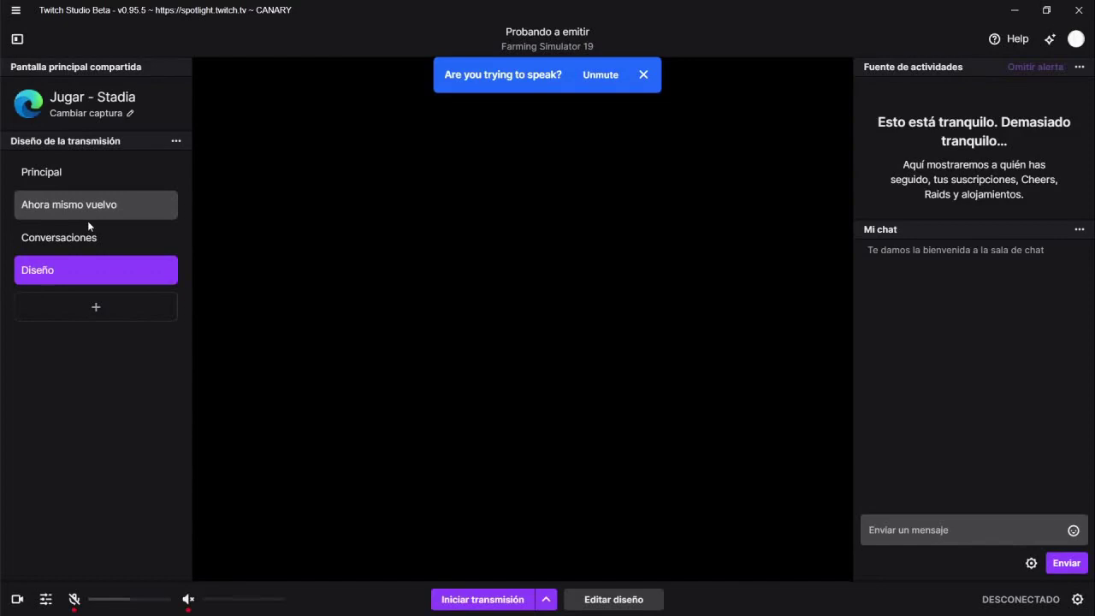
# Preview the Ahora mismo vuelvo, Conversaciones and Diseño stream designs and return to Principal.
pyautogui.click(107, 203)
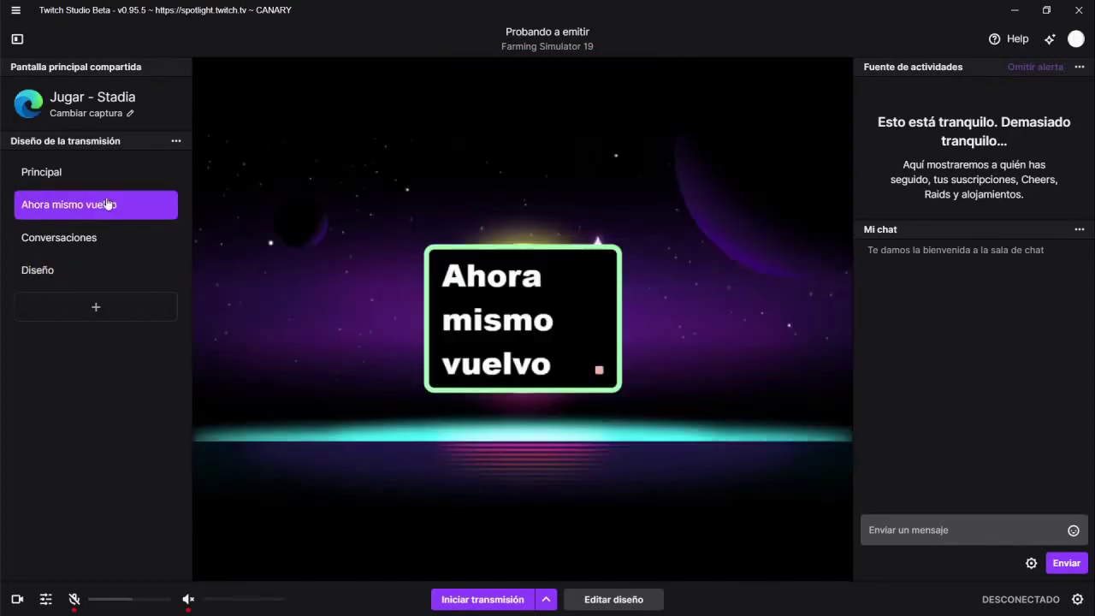
pyautogui.click(91, 240)
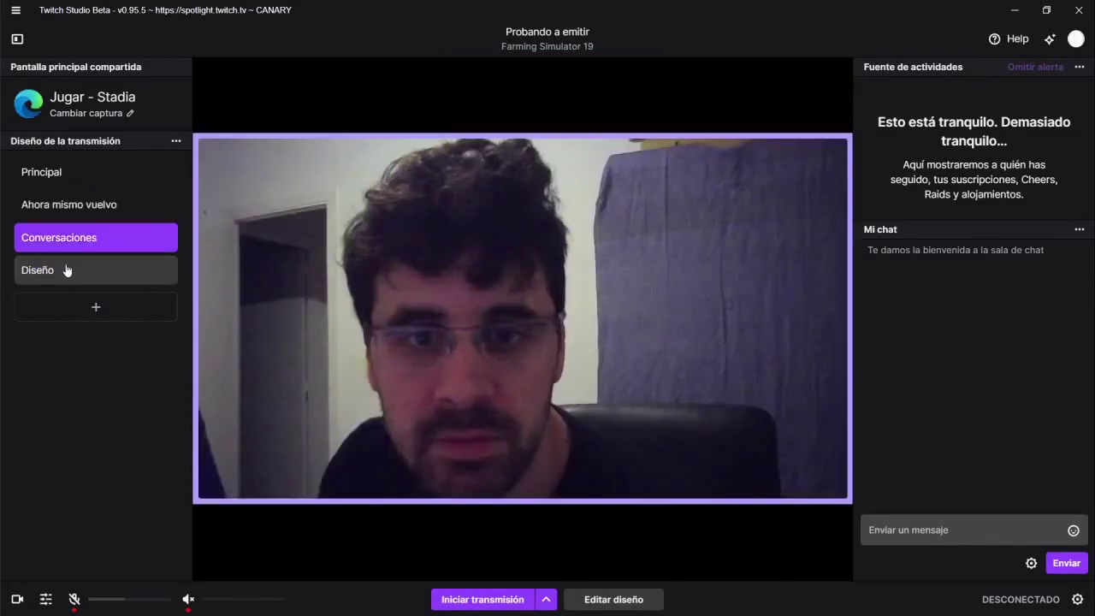
pyautogui.click(98, 270)
pyautogui.click(108, 202)
pyautogui.click(109, 184)
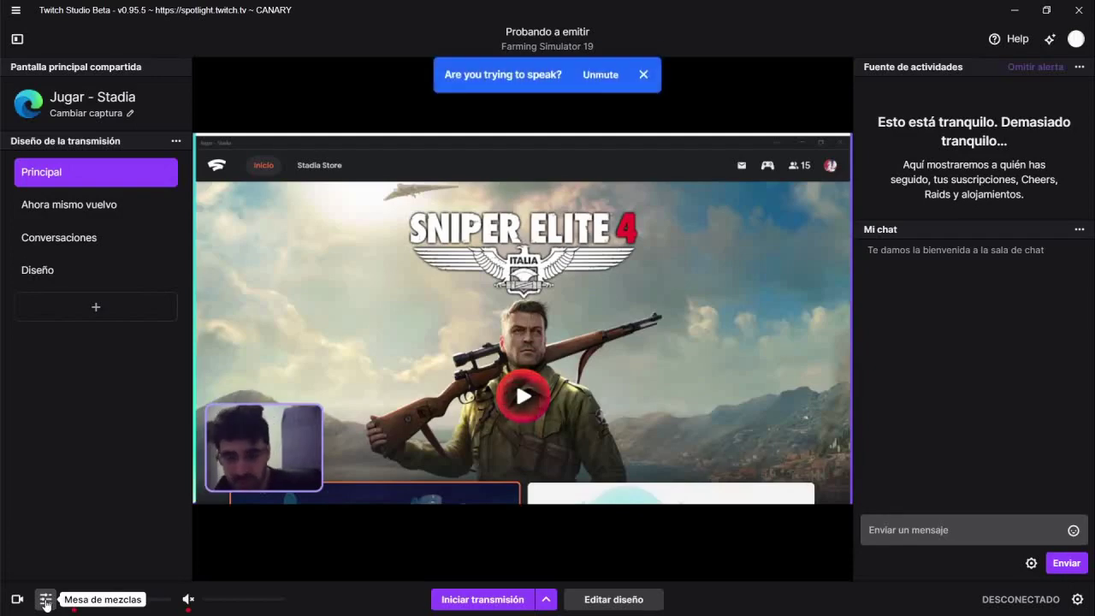
# Examine the main microphone's volume, mono conversion, delay, compressor and noise settings in the audio mixer without saving changes.
pyautogui.click(46, 602)
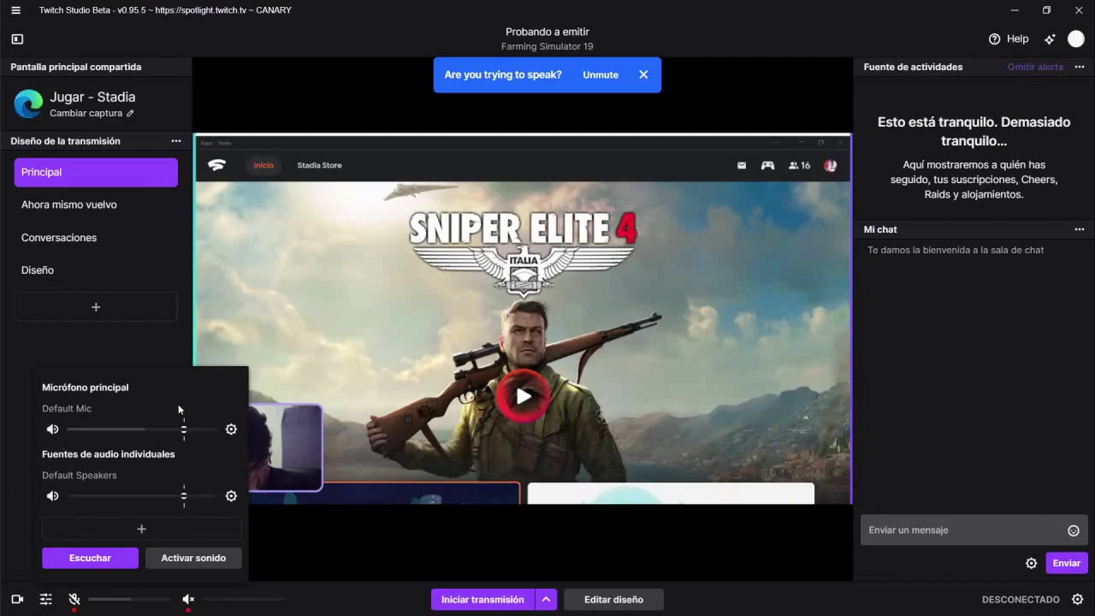
pyautogui.click(231, 430)
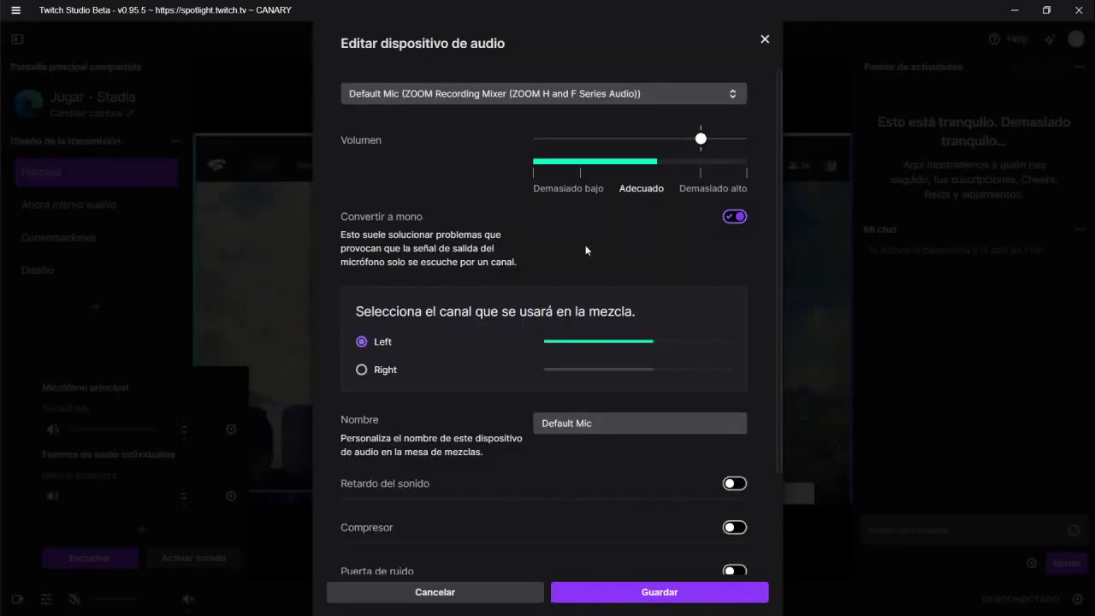
pyautogui.scroll(-2, 586, 248)
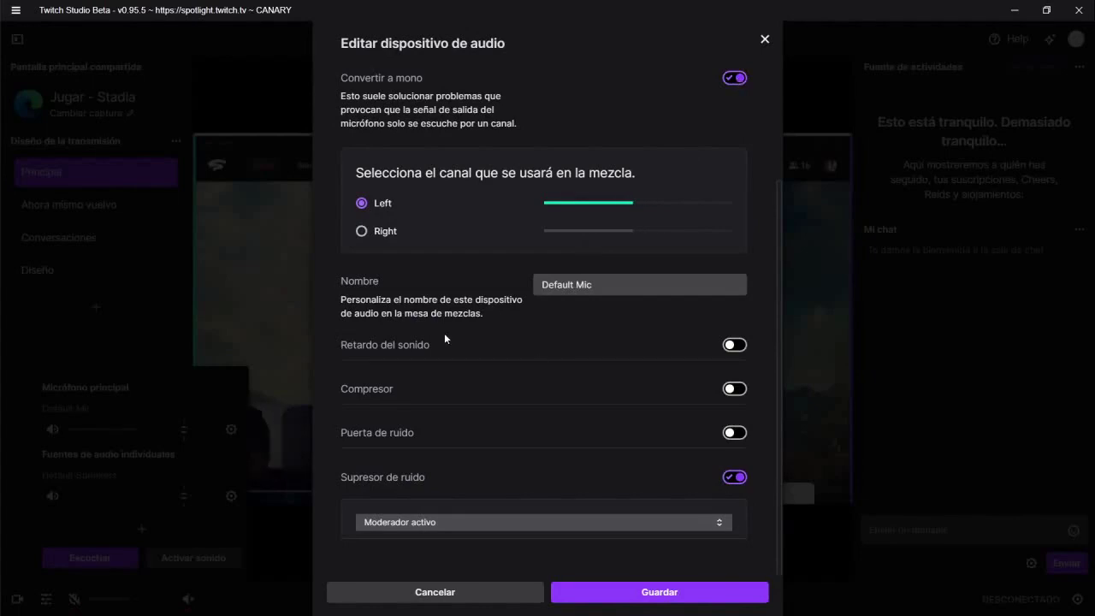
pyautogui.click(435, 593)
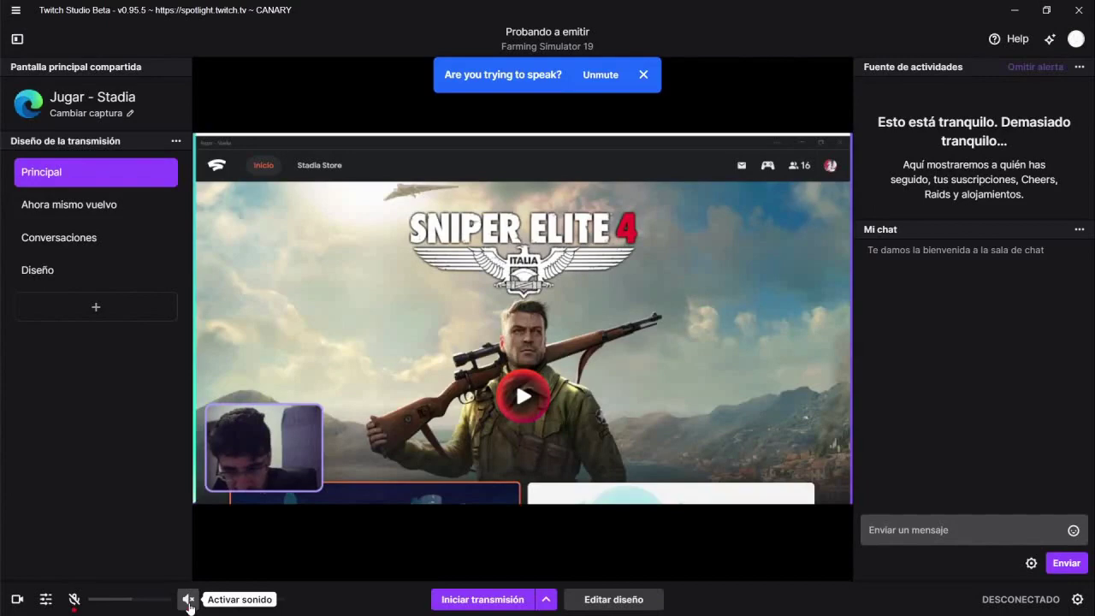
# Open Estudio de vídeo from the account options and examine the chat message field.
pyautogui.click(1077, 40)
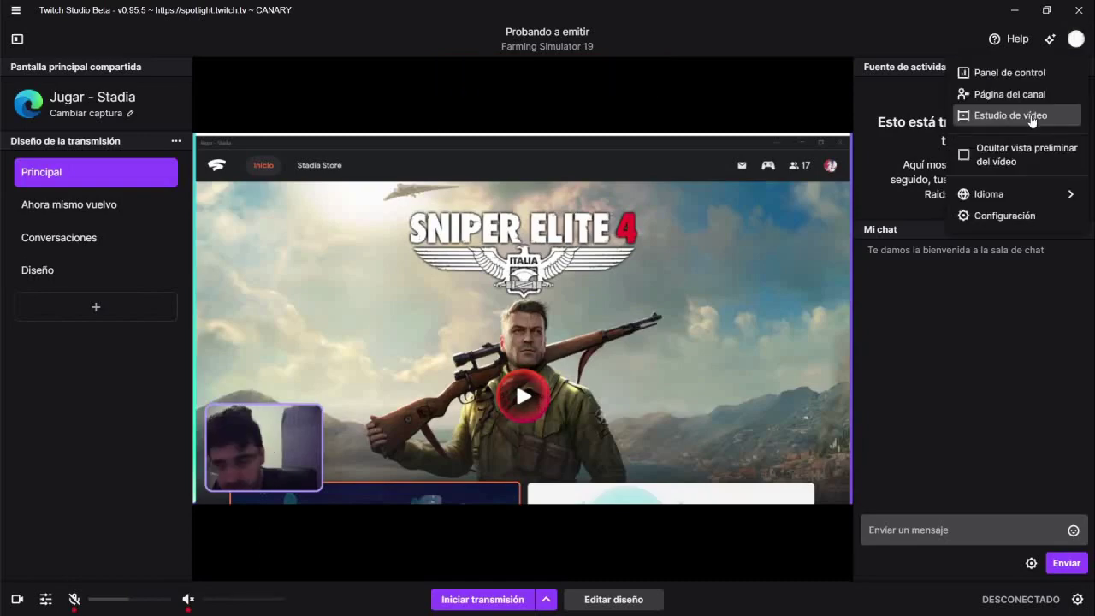
pyautogui.click(1032, 118)
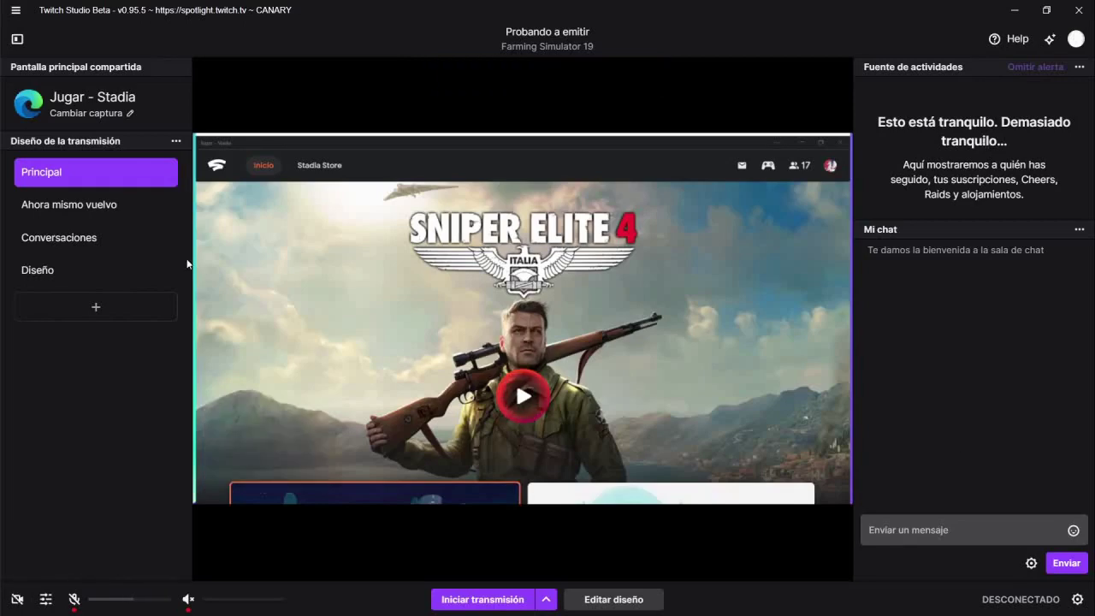
pyautogui.click(928, 530)
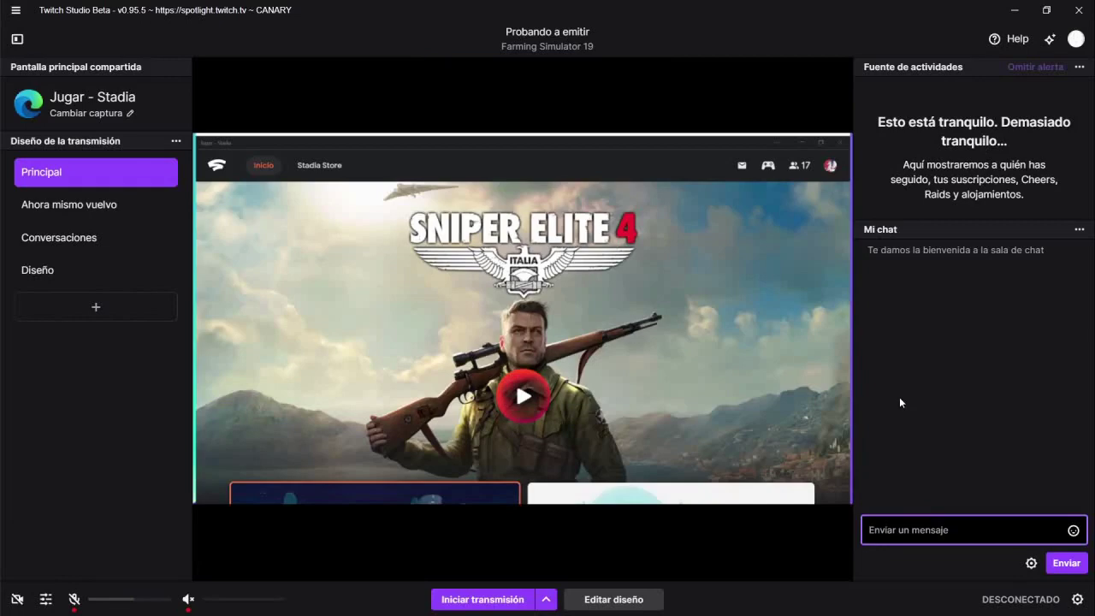
# Review the General and Transmisión pages of the application settings and close them.
pyautogui.click(1077, 600)
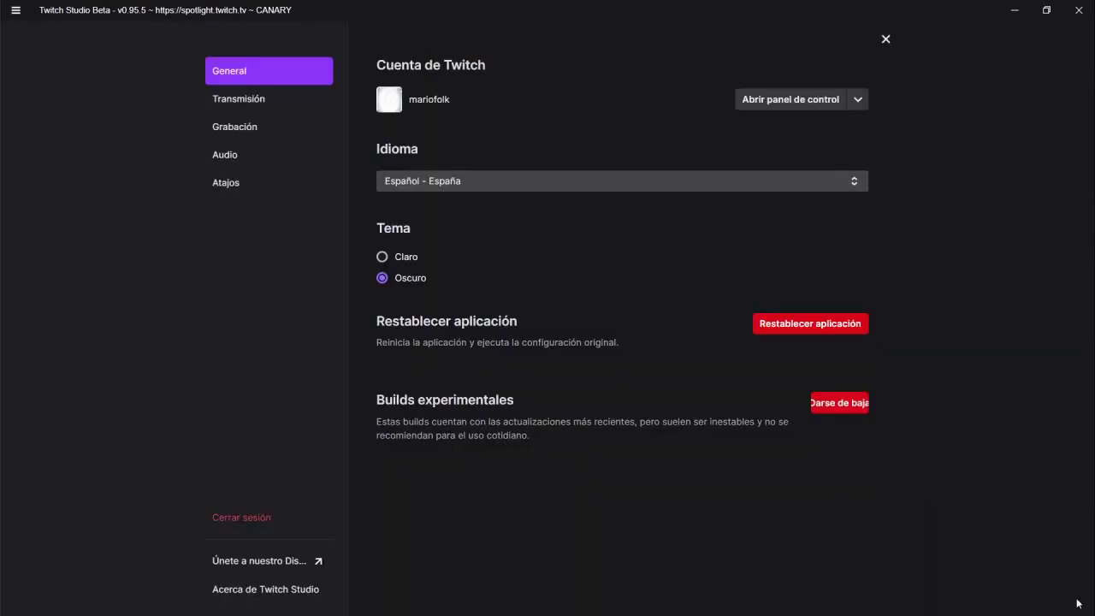
pyautogui.click(253, 101)
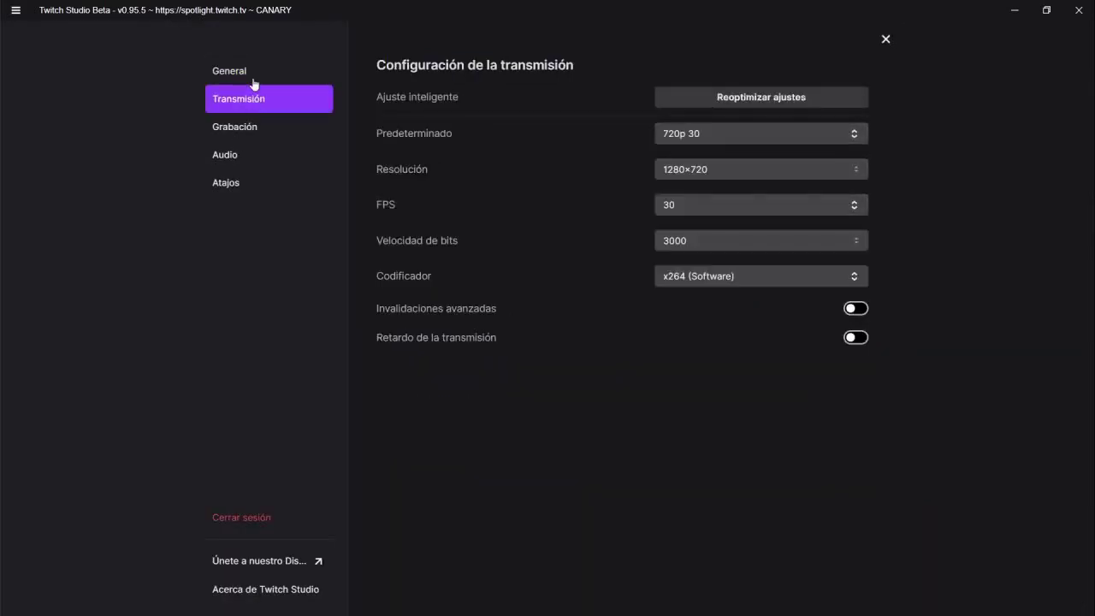
pyautogui.click(254, 76)
pyautogui.click(886, 40)
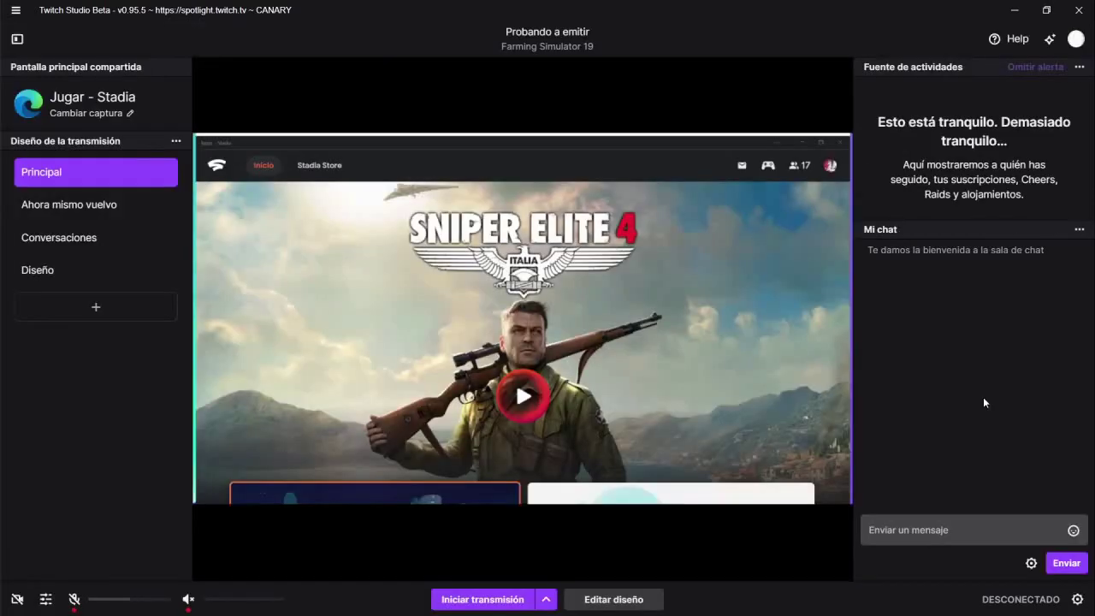
pyautogui.click(1001, 601)
# Review the title, live notification, category, tags and language in the stream information and close it without changes.
pyautogui.click(576, 47)
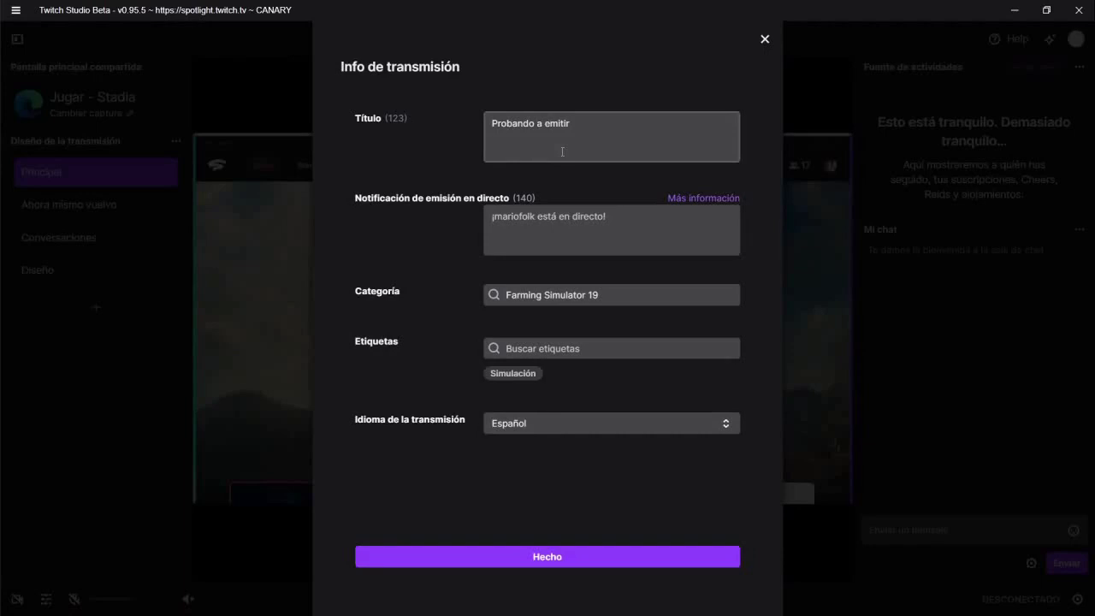
pyautogui.click(440, 122)
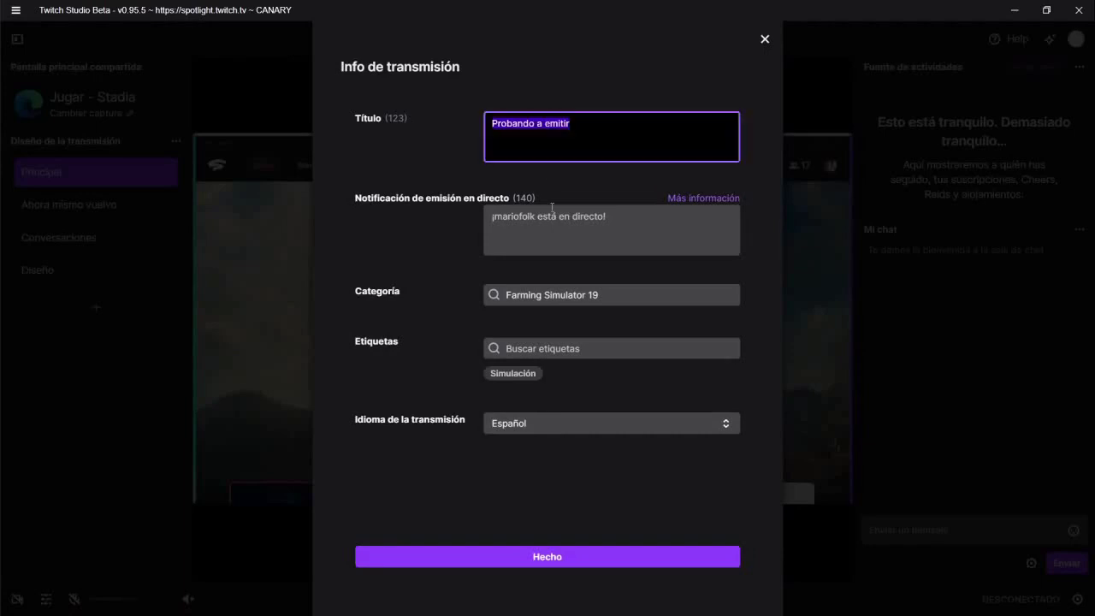
pyautogui.click(619, 231)
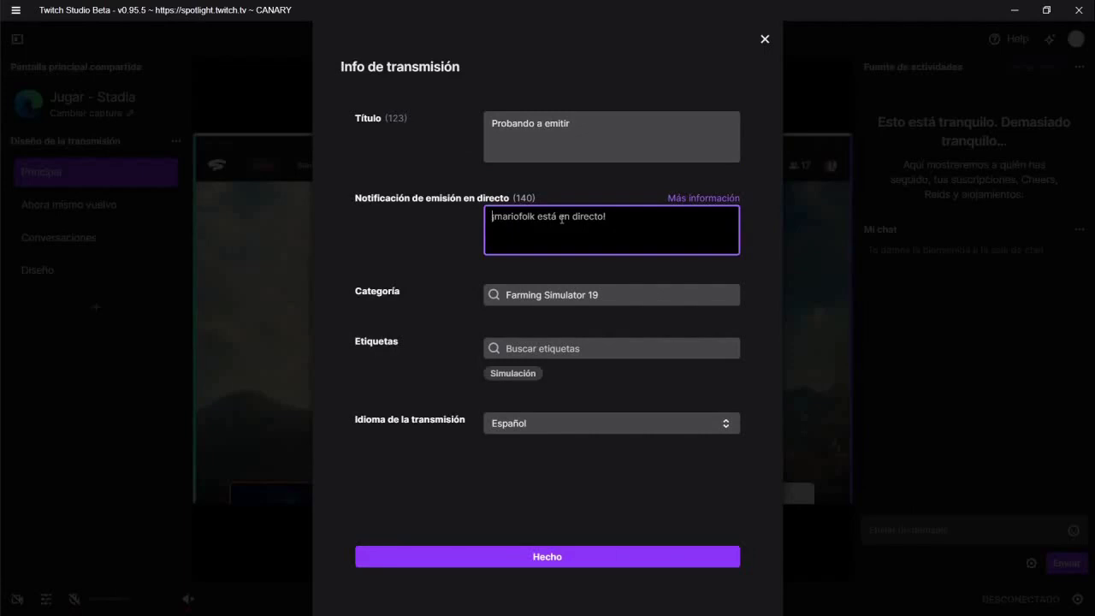
pyautogui.click(545, 294)
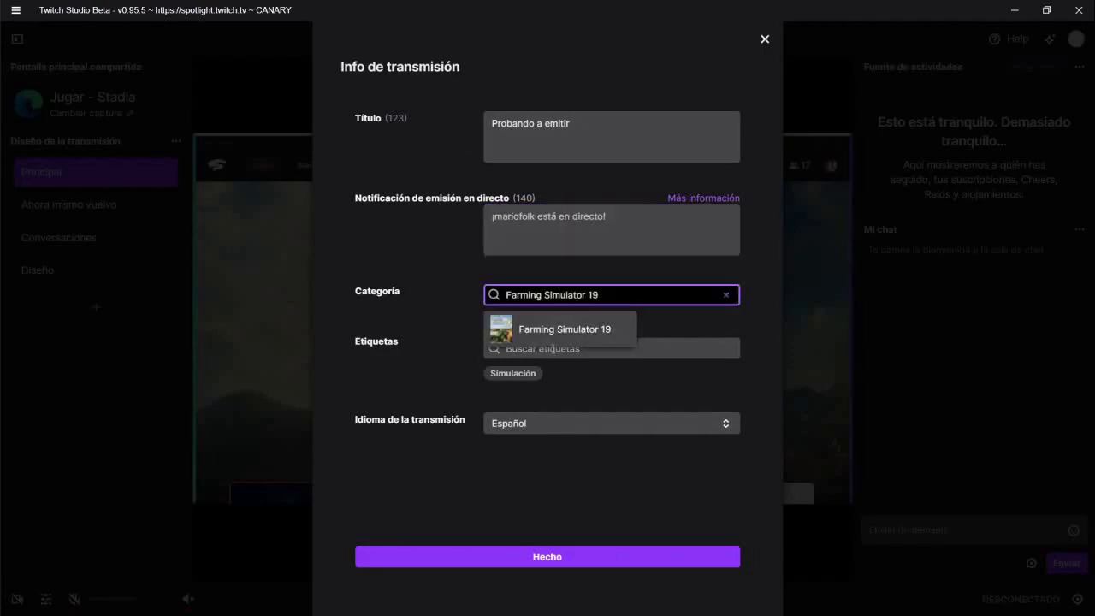
pyautogui.click(676, 329)
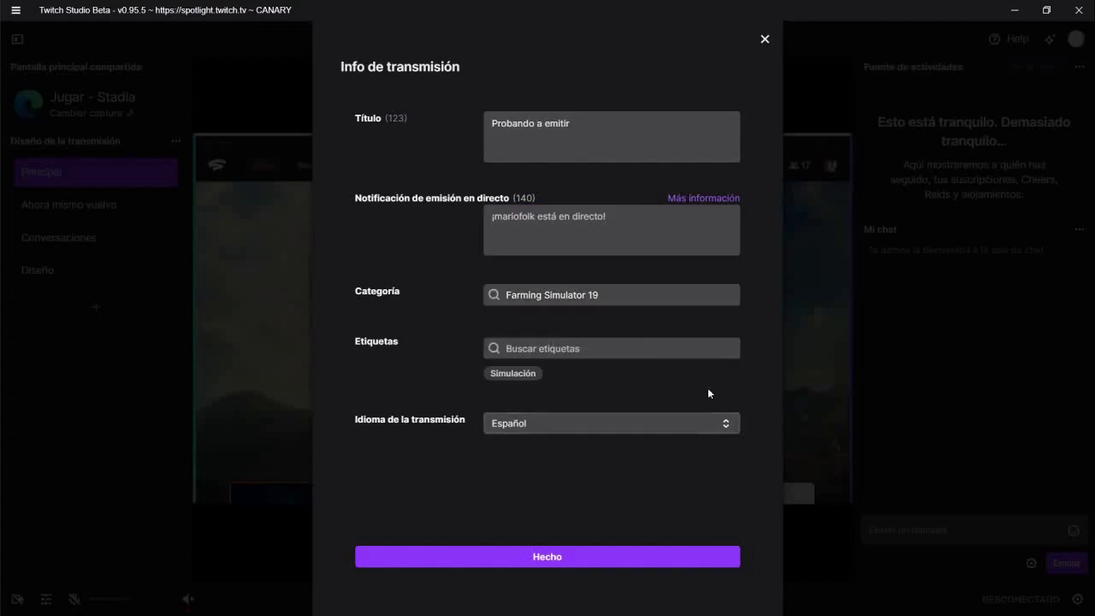
pyautogui.click(765, 40)
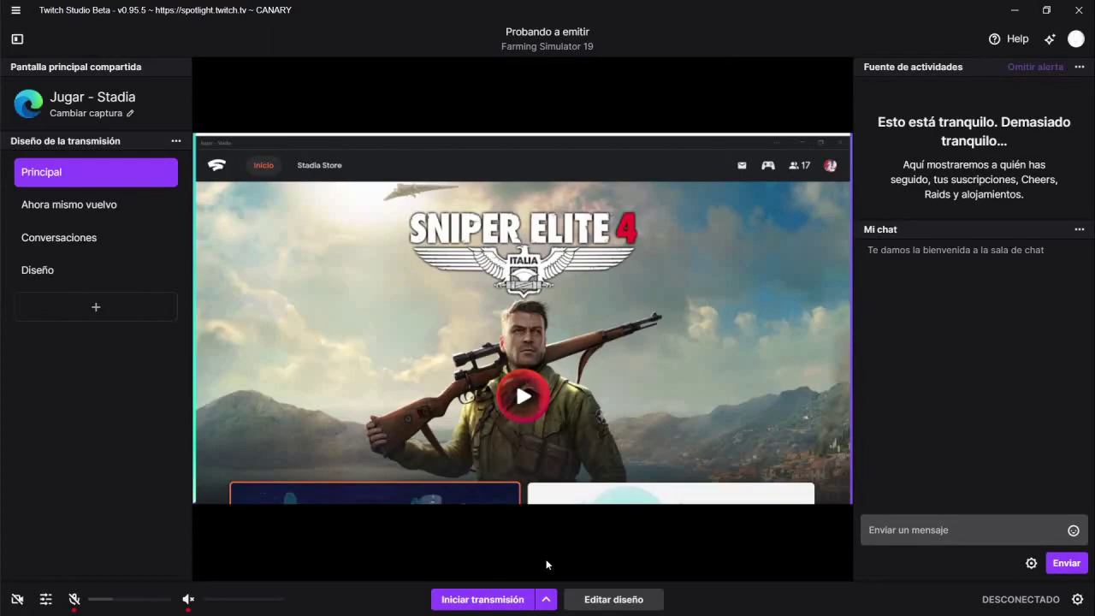
# Check the alternative option for starting a stream and open the Principal design for editing.
pyautogui.click(546, 601)
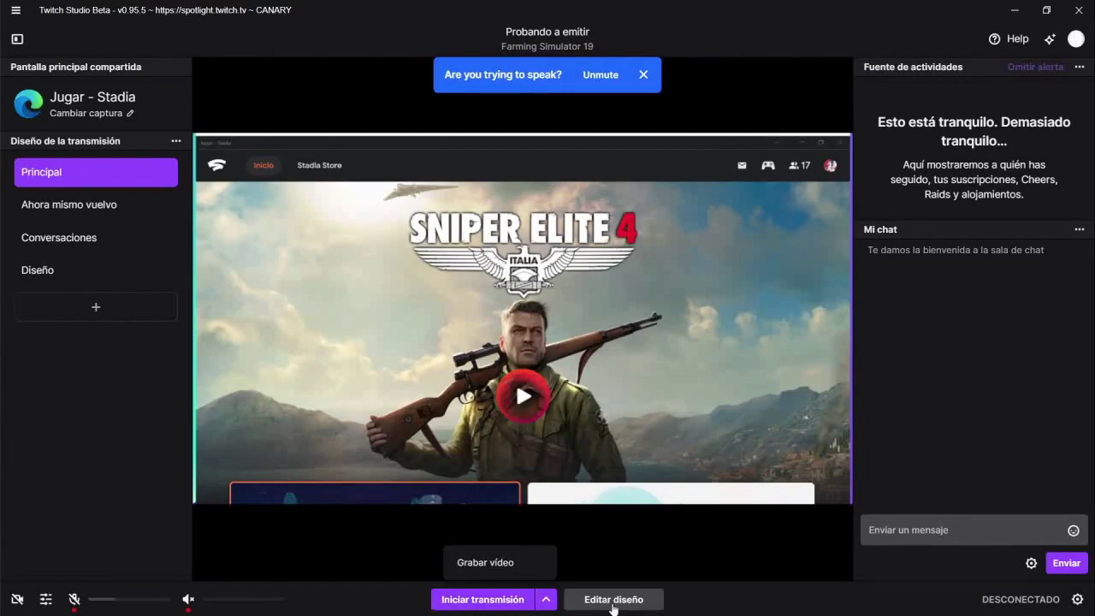
pyautogui.click(726, 597)
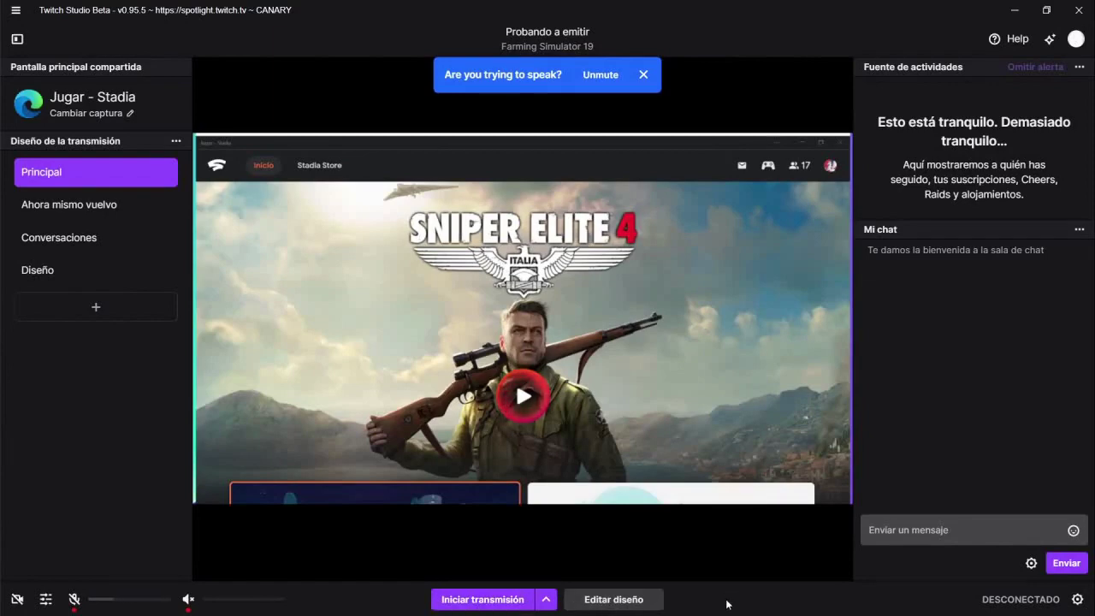
pyautogui.click(613, 602)
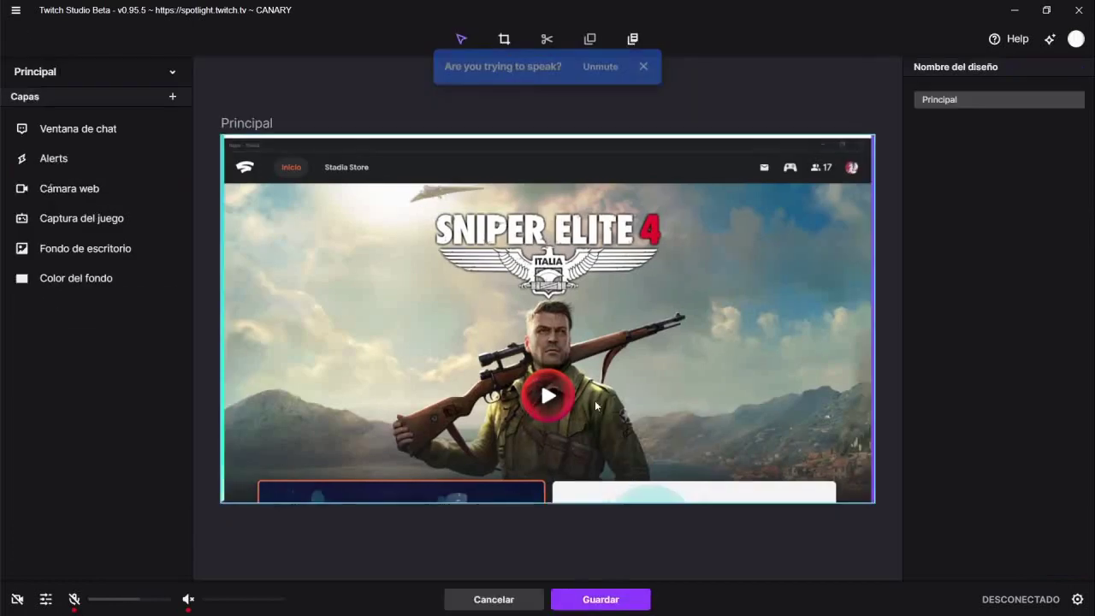
# Leave the Principal design editor without saving and review the chat configuration preferences and channel modes.
pyautogui.click(494, 600)
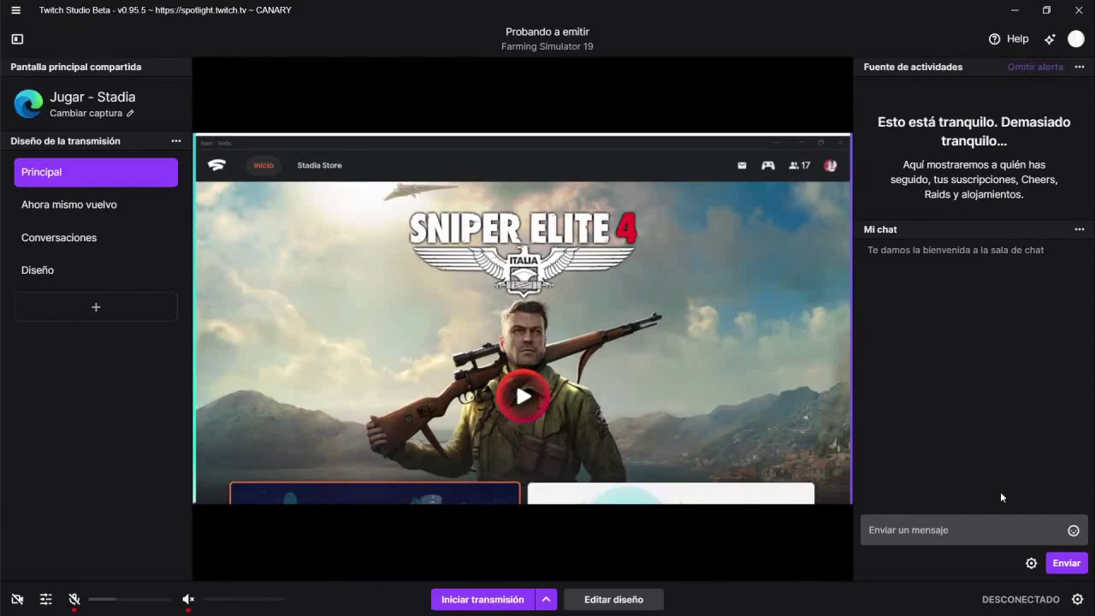
pyautogui.click(1030, 563)
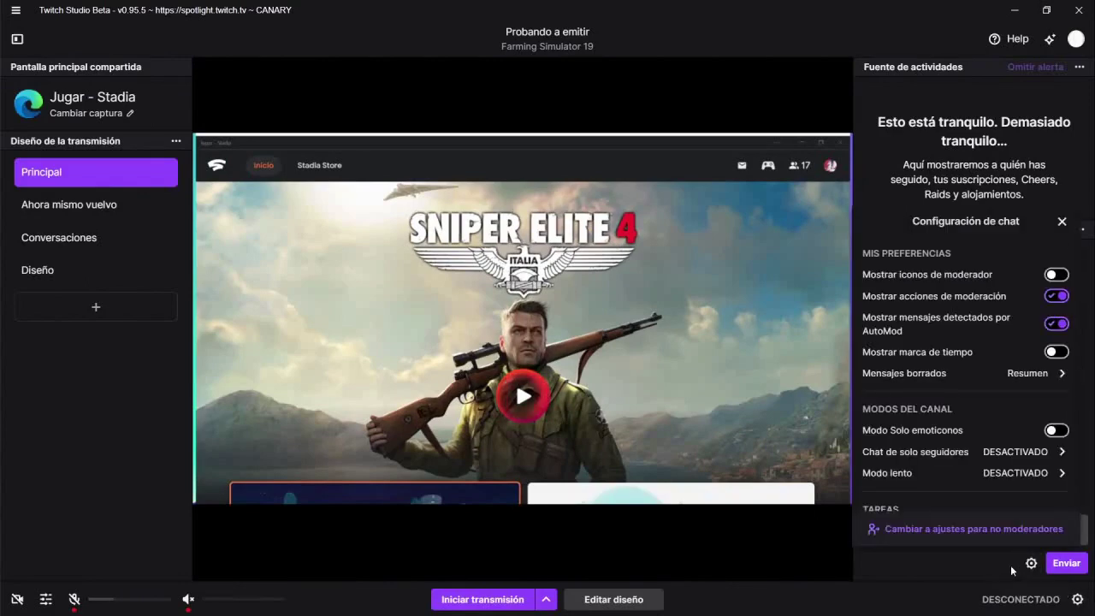
pyautogui.click(1062, 221)
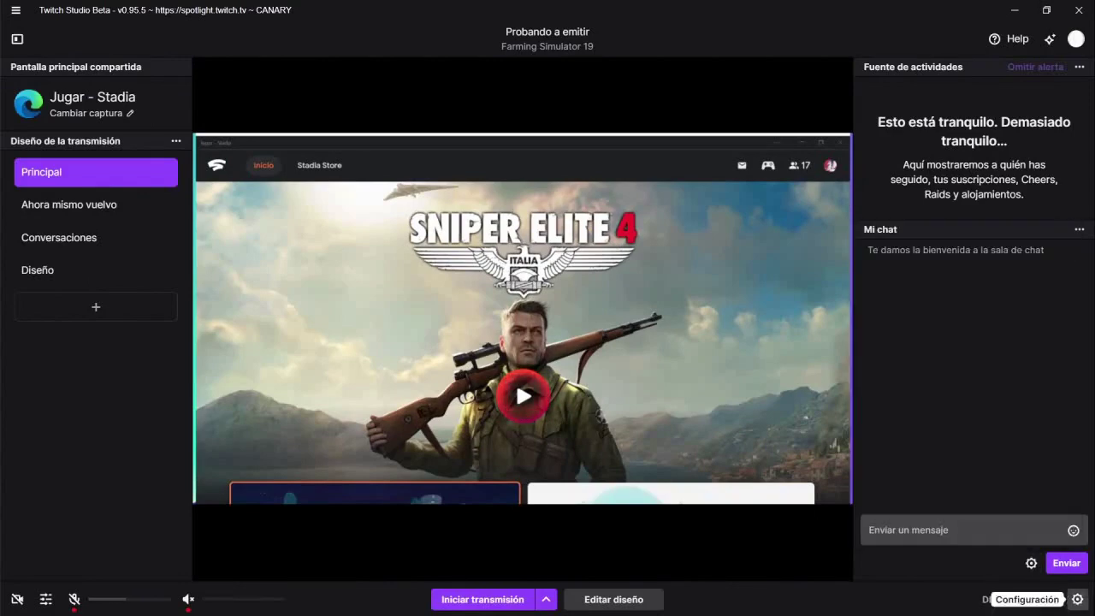
# Try the 1080p 60 preset in the application's Transmisión settings and restore the 720p 30 preset.
pyautogui.click(1077, 599)
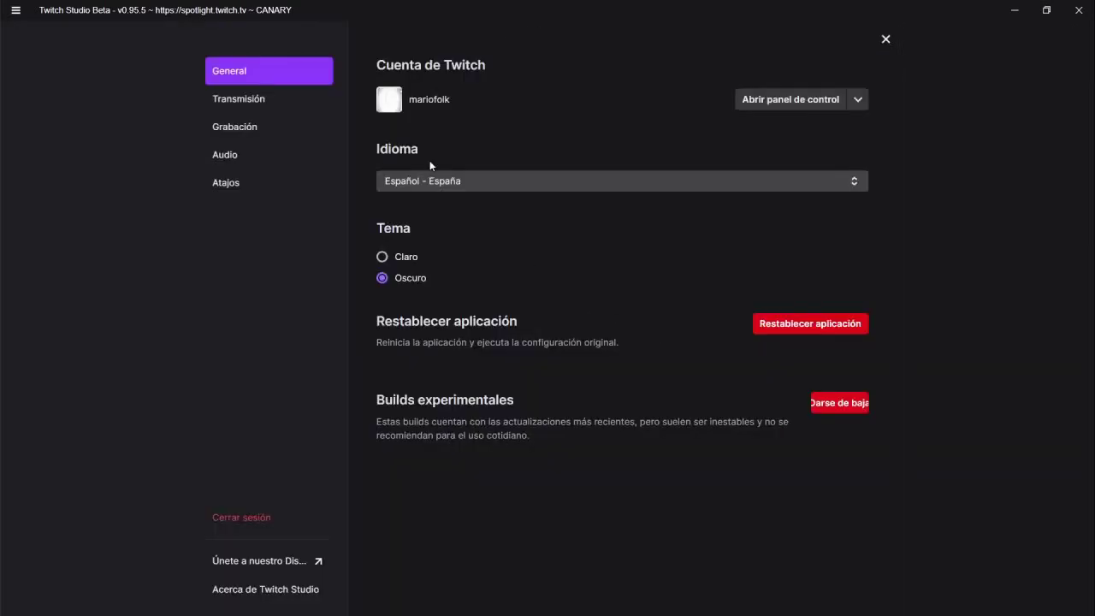
pyautogui.click(257, 100)
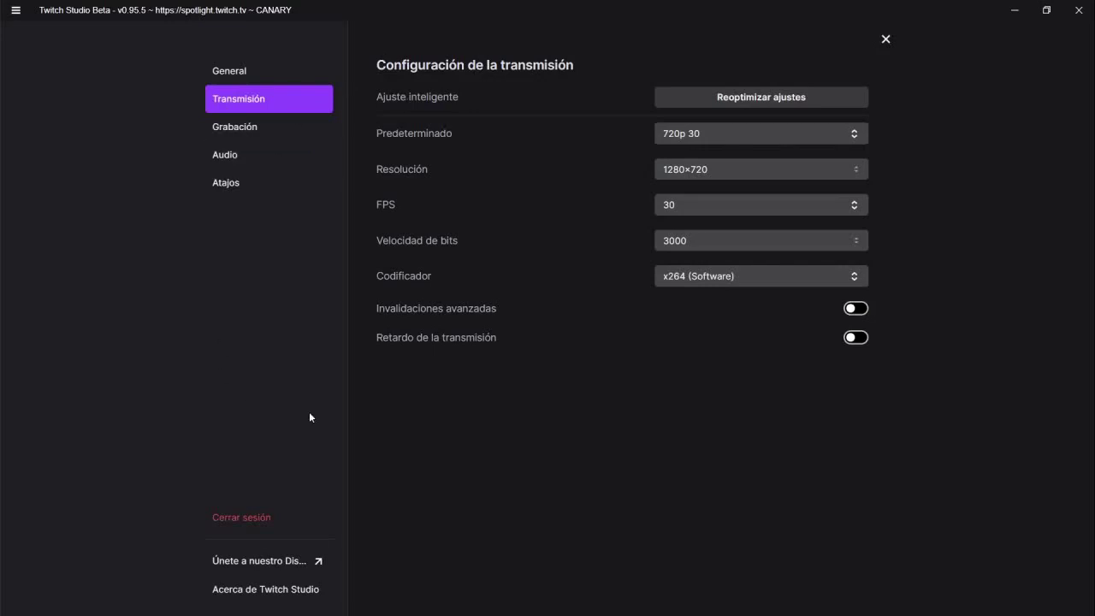
pyautogui.click(782, 135)
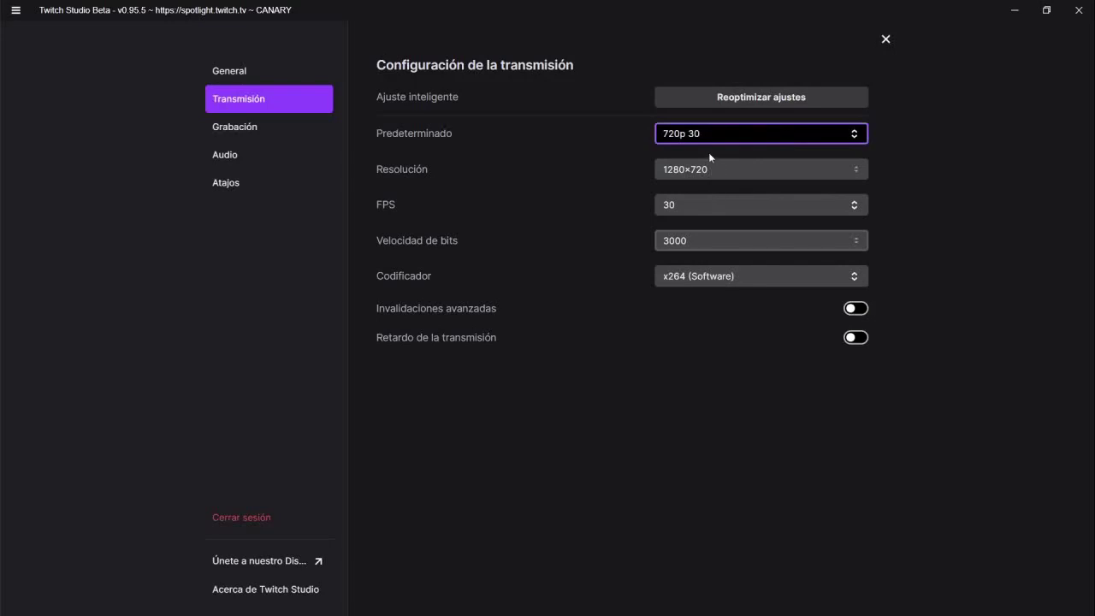
pyautogui.press('Up')
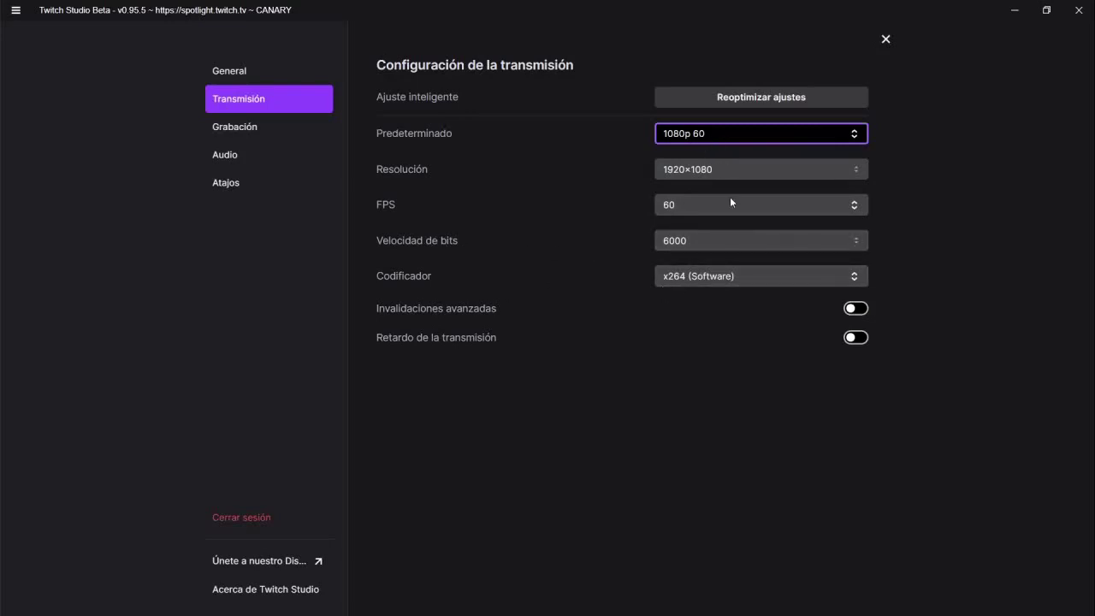
pyautogui.press('Down')
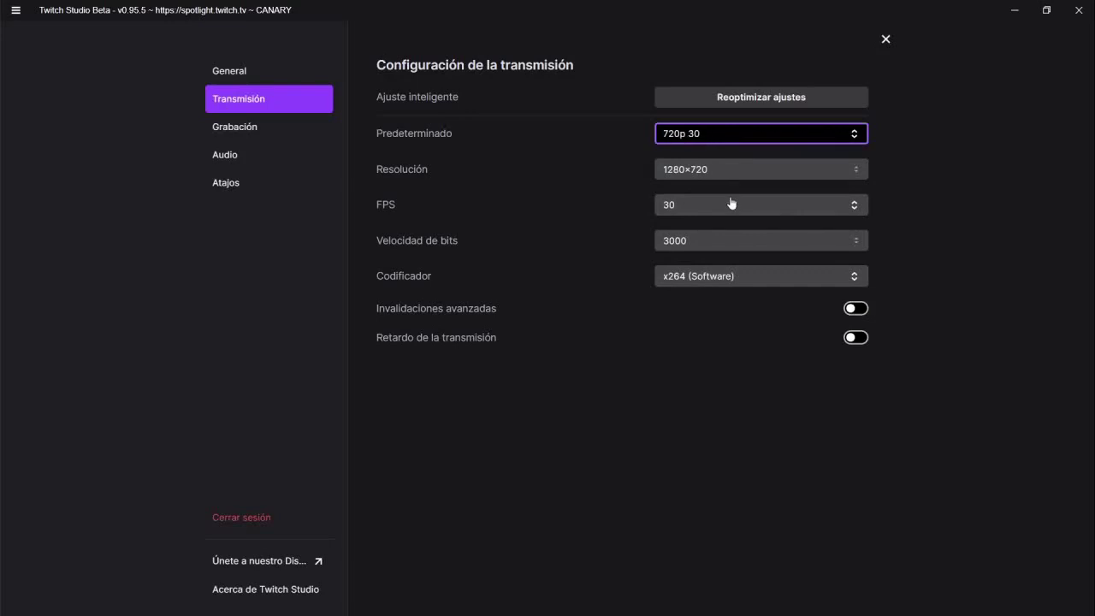
# Try NVidia NVENC (Hardware) as the stream encoder and set it back to x264 (Software).
pyautogui.click(715, 278)
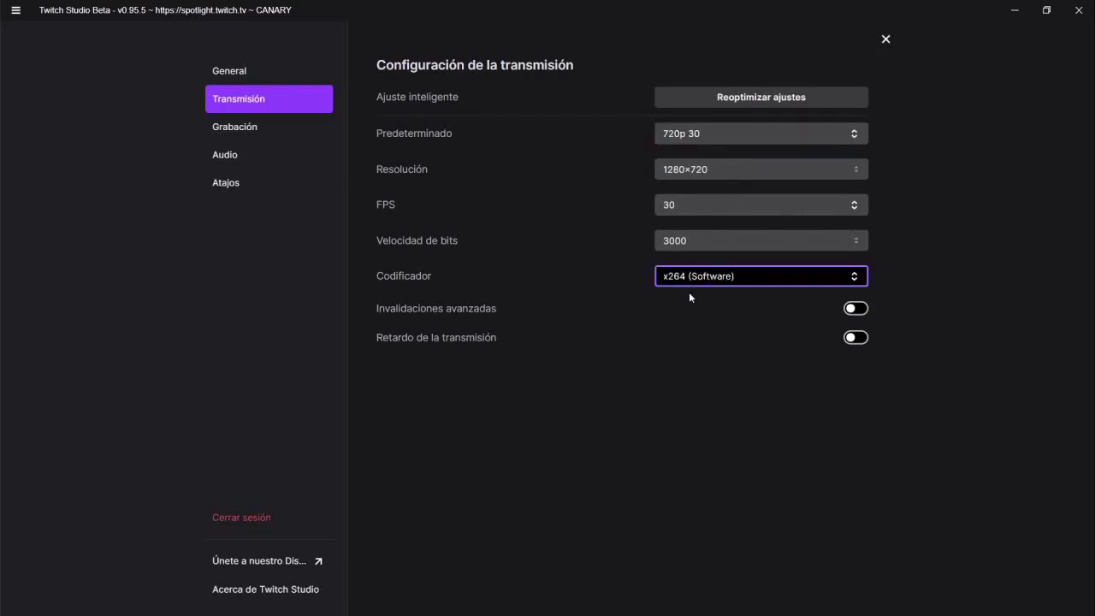
pyautogui.press('Down')
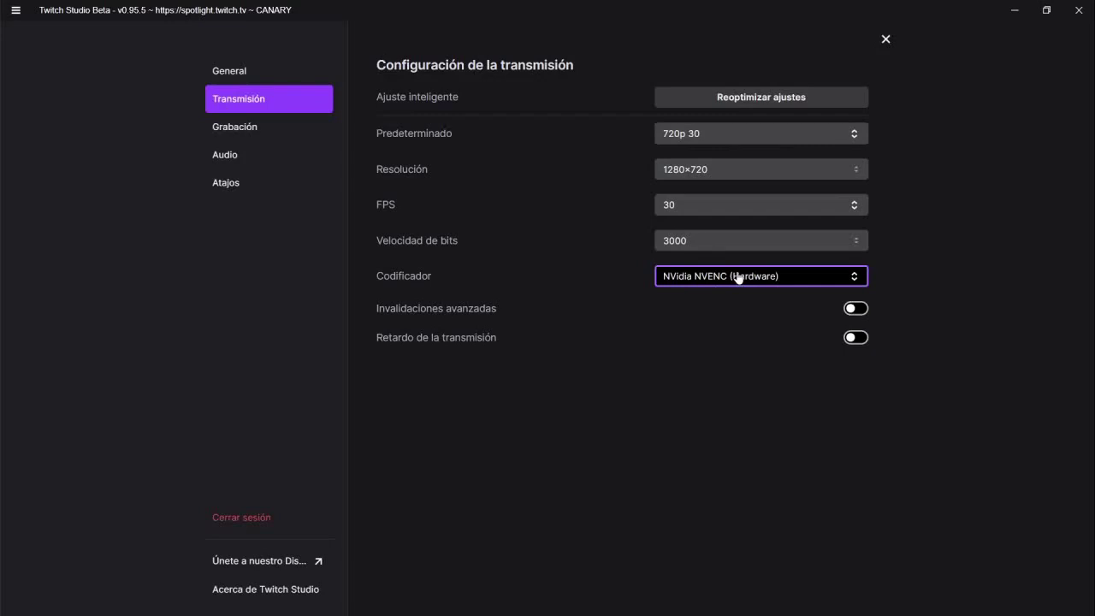
pyautogui.click(698, 310)
# Enable the stream delay and the advanced overrides in turn to examine their options, switching each one off again.
pyautogui.click(860, 339)
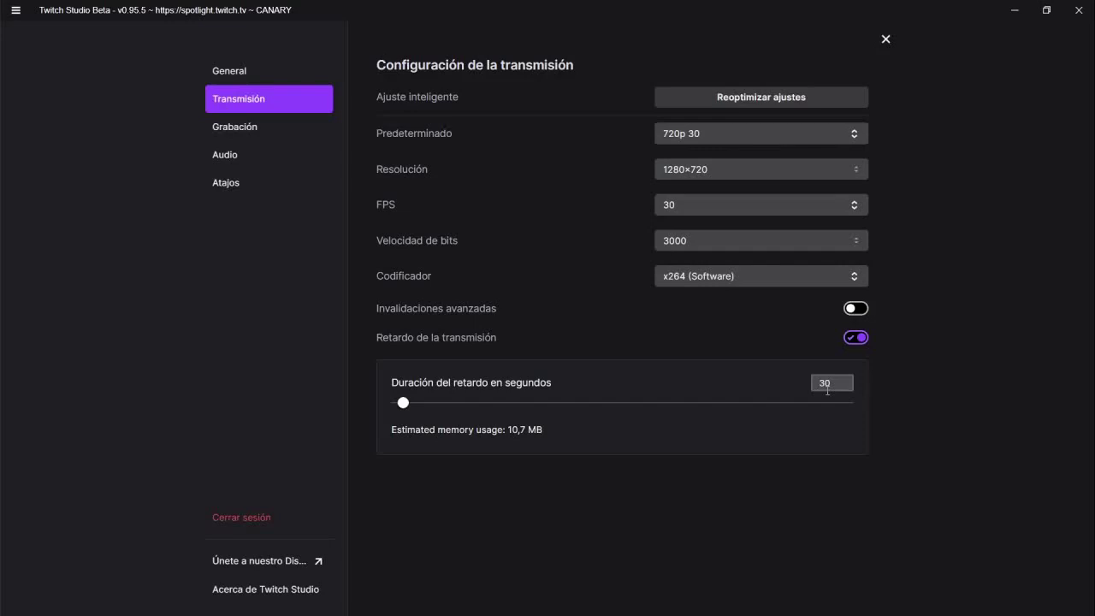
pyautogui.click(856, 337)
pyautogui.click(856, 309)
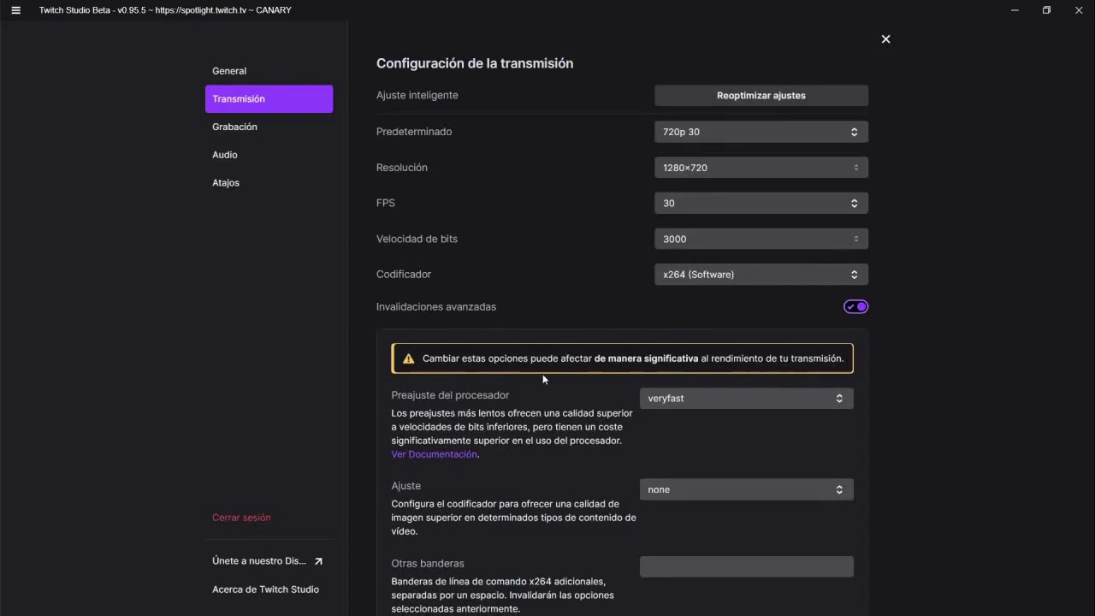
pyautogui.scroll(-1, 543, 378)
pyautogui.scroll(1, 548, 376)
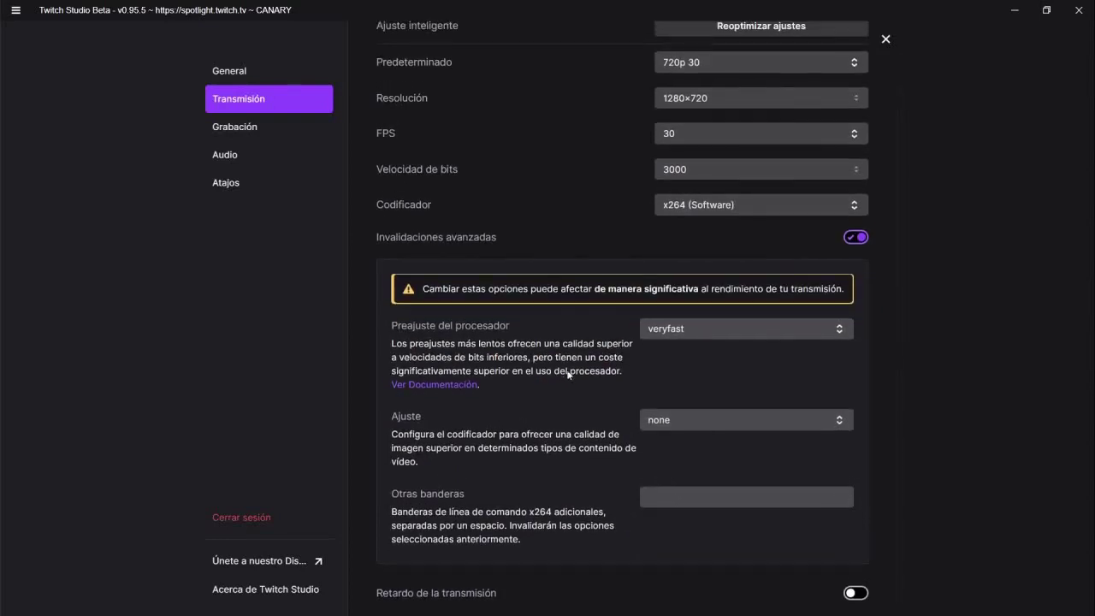
pyautogui.click(671, 408)
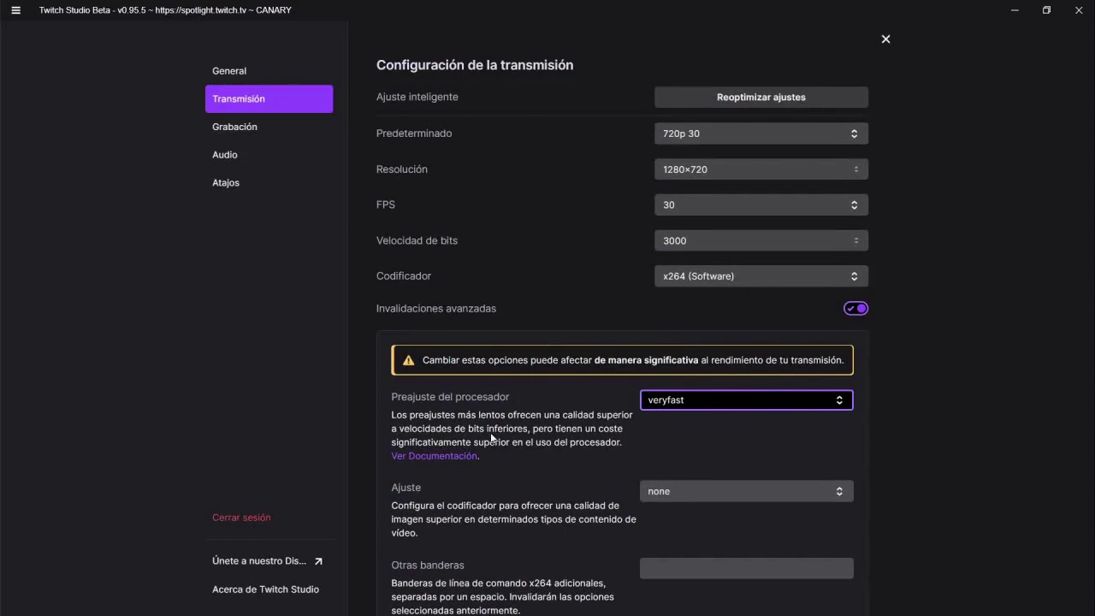
pyautogui.click(856, 308)
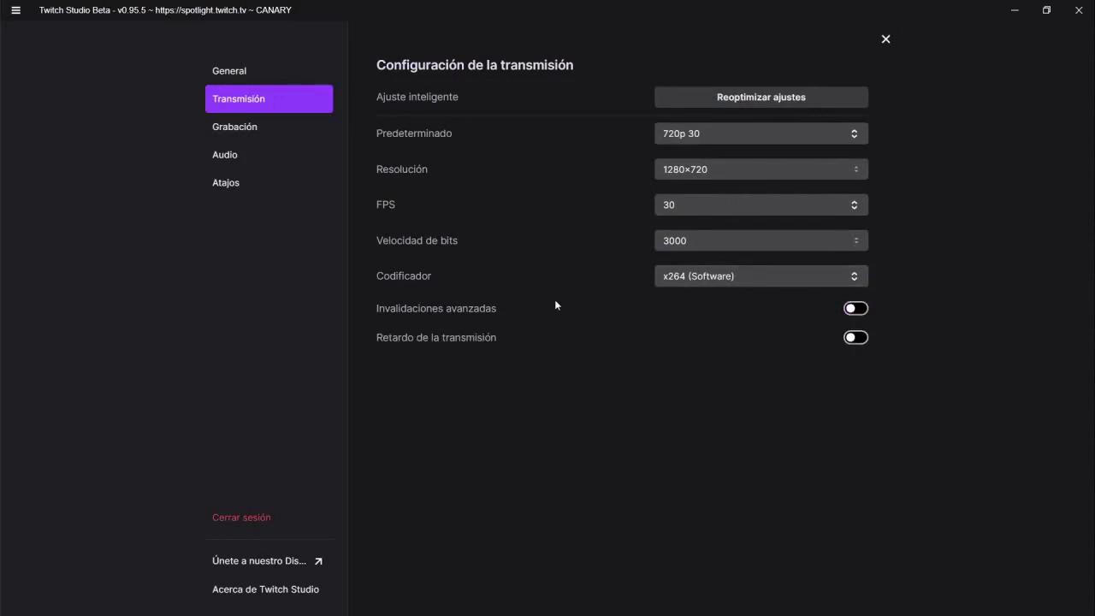
# Review the recording path and format in the Grabación settings and the main microphone options in the Audio settings.
pyautogui.click(258, 131)
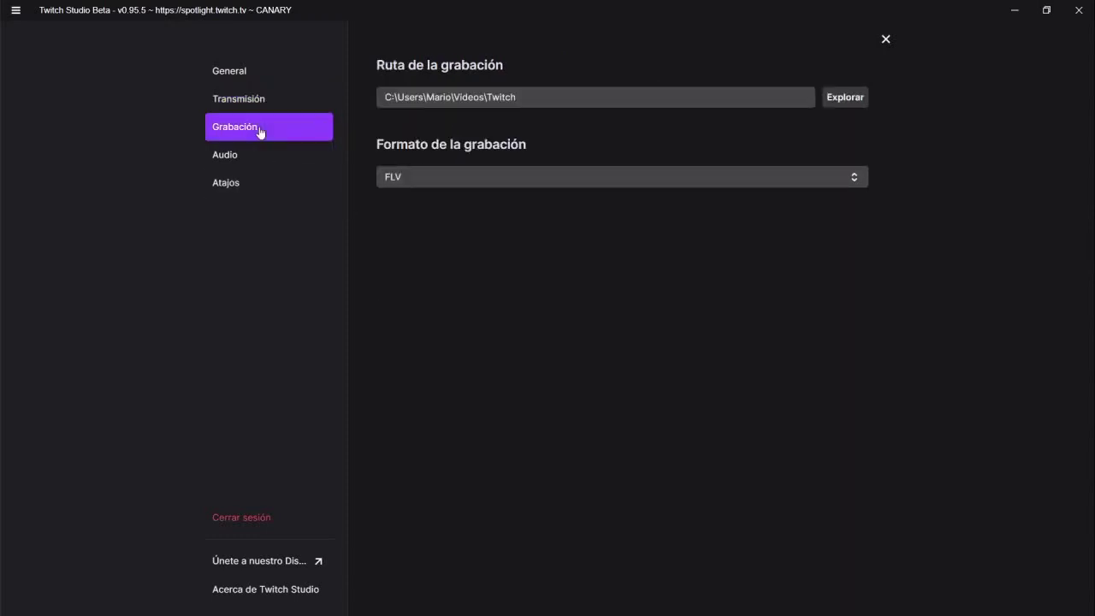
pyautogui.click(441, 177)
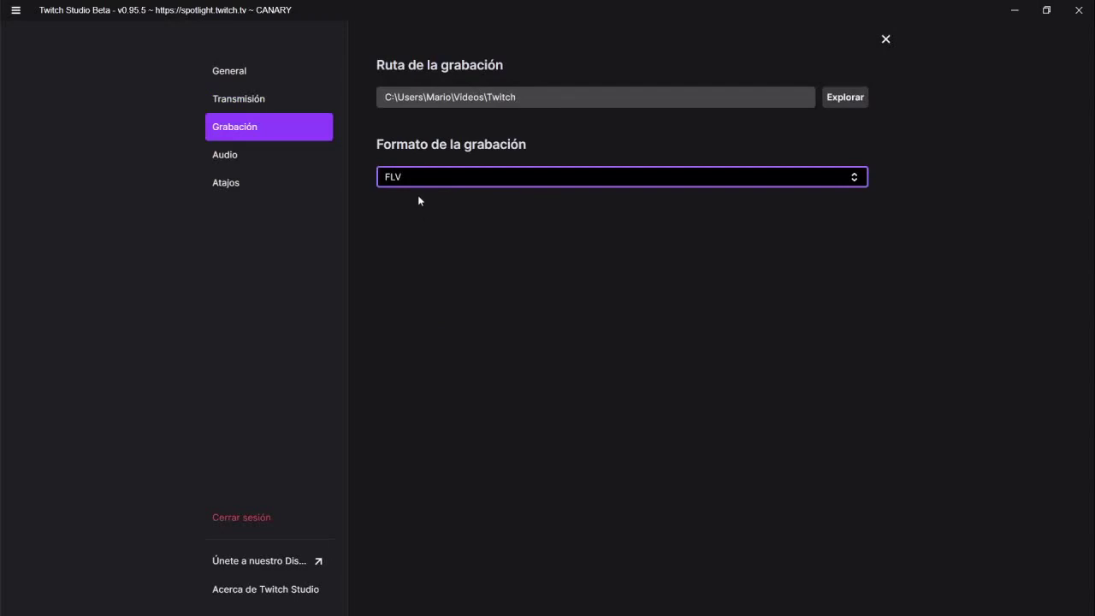
pyautogui.click(252, 161)
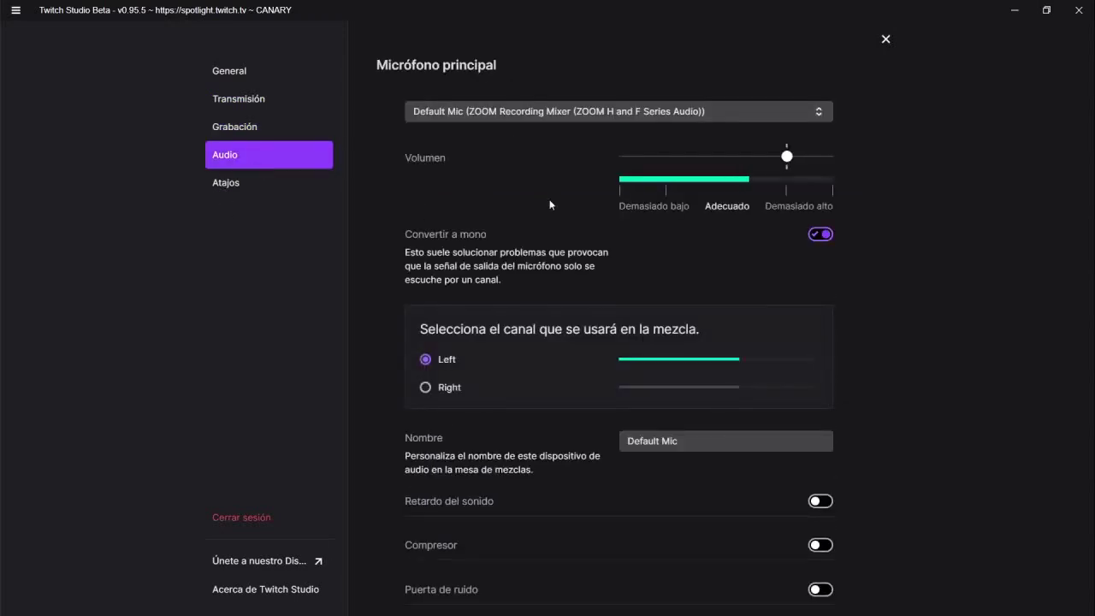
pyautogui.scroll(-3, 549, 276)
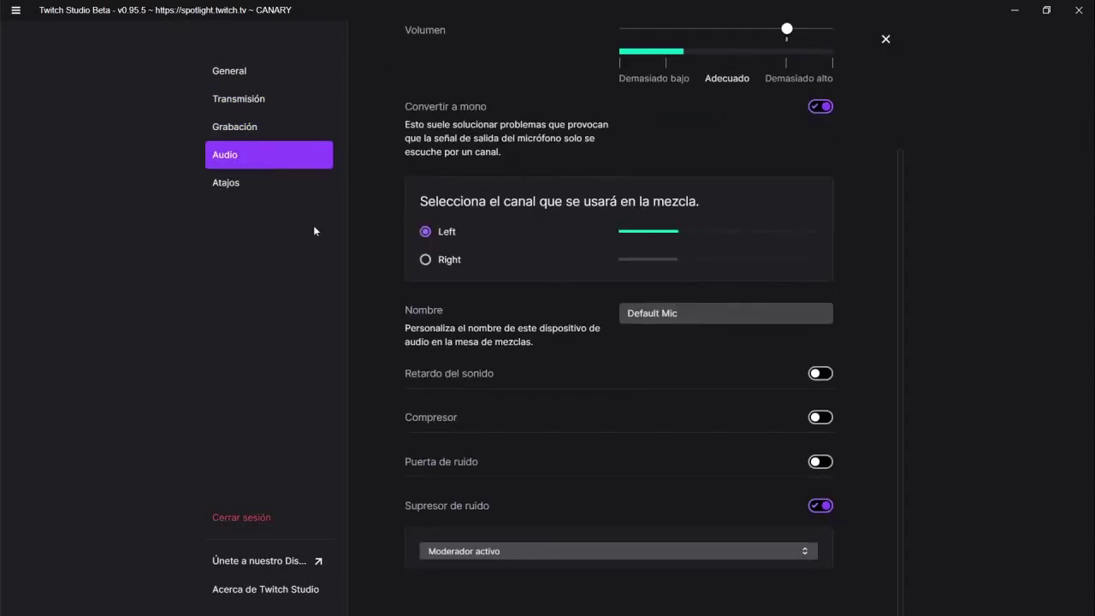
# Review the keyboard shortcuts for streaming, design management and audio input on the Atajos page and close the settings.
pyautogui.click(251, 187)
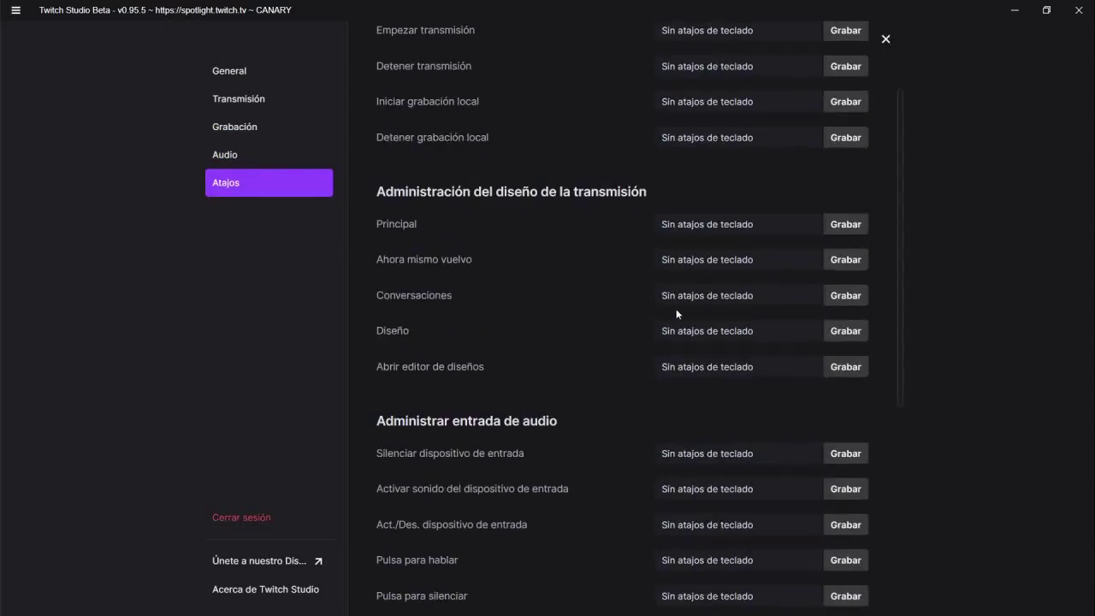
pyautogui.scroll(-9, 677, 313)
pyautogui.scroll(12, 668, 313)
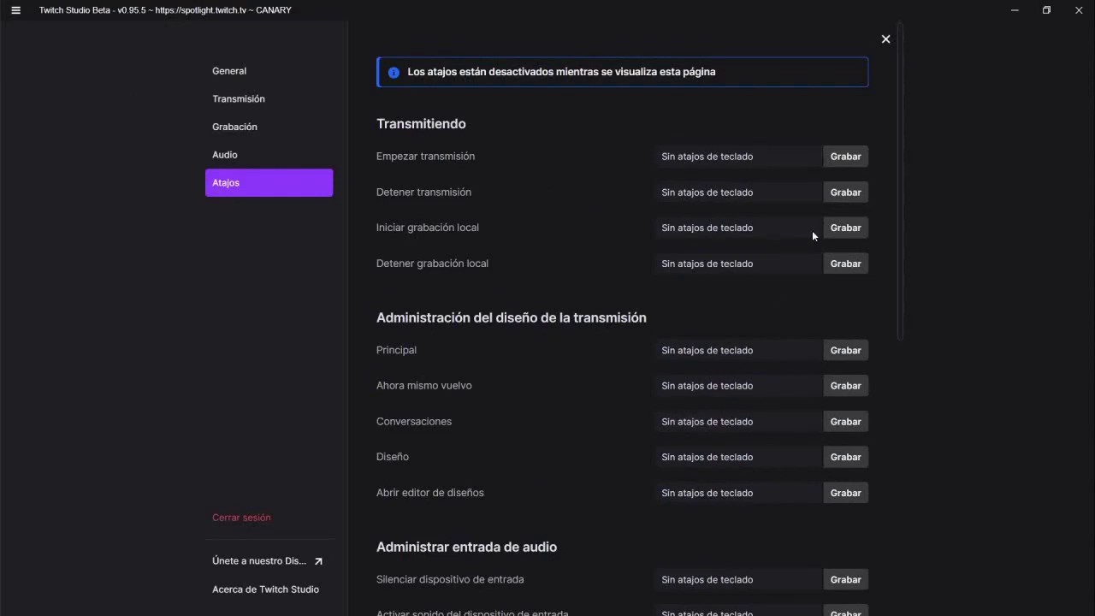
pyautogui.click(886, 40)
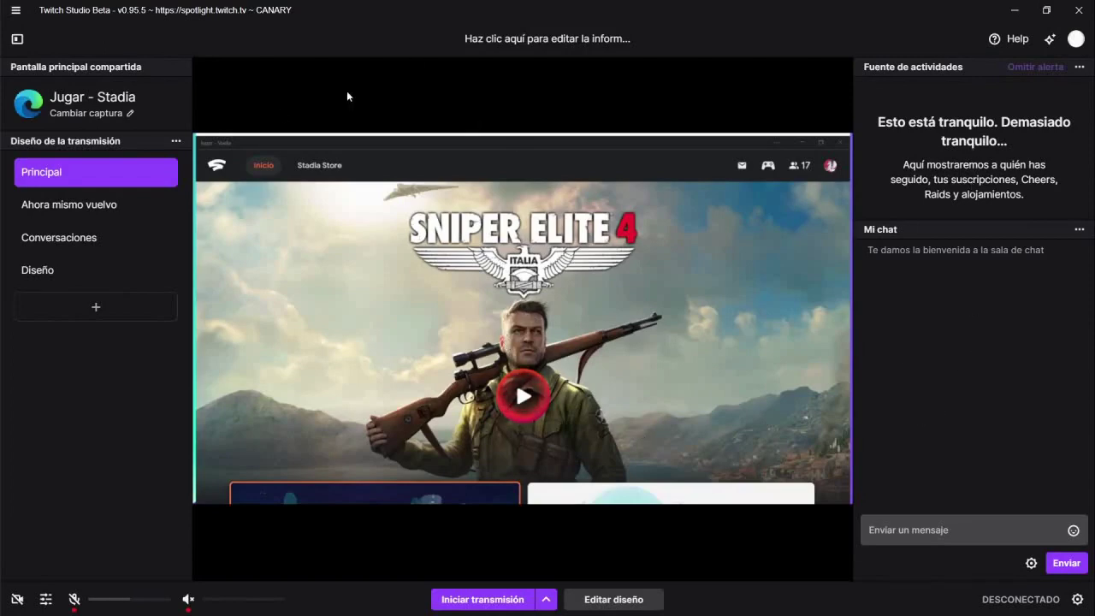
# Review the stream information, close it without changes and display the processor, memory and frame statistics.
pyautogui.click(548, 37)
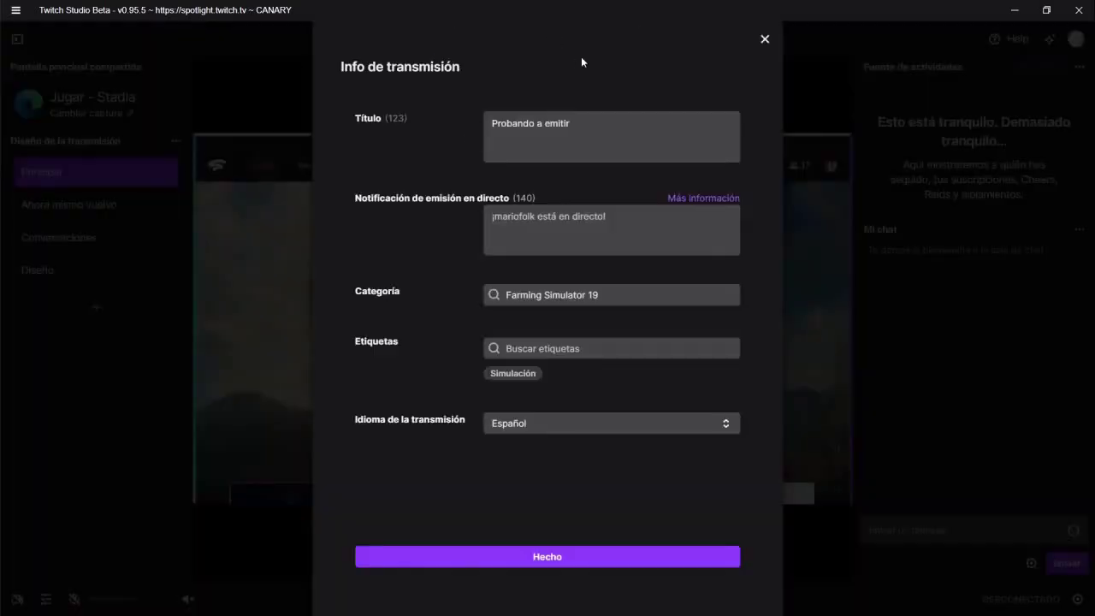
pyautogui.click(765, 39)
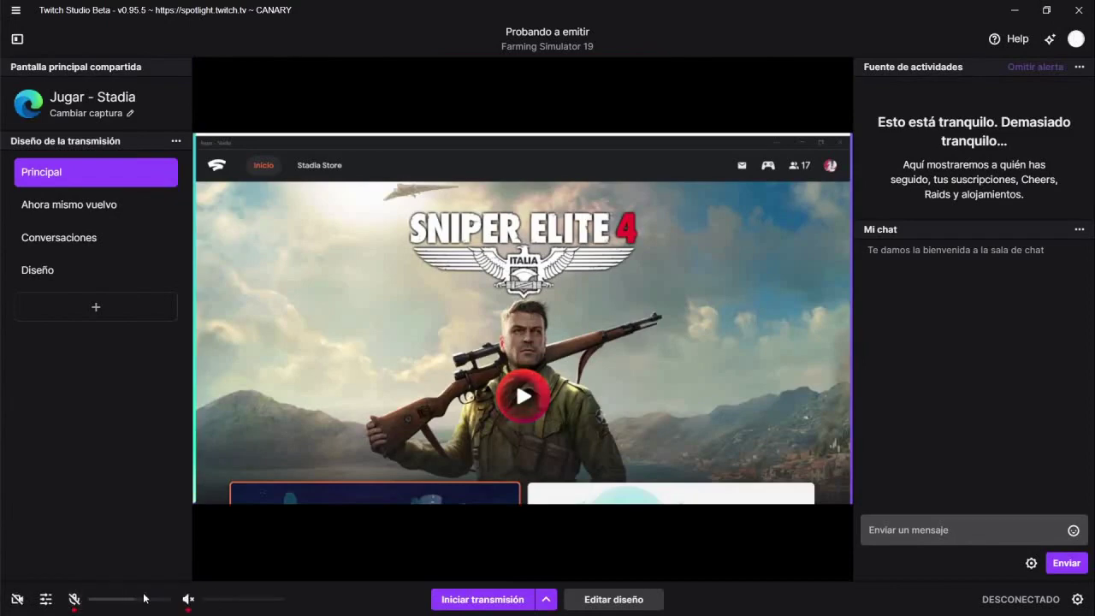
pyautogui.click(1037, 605)
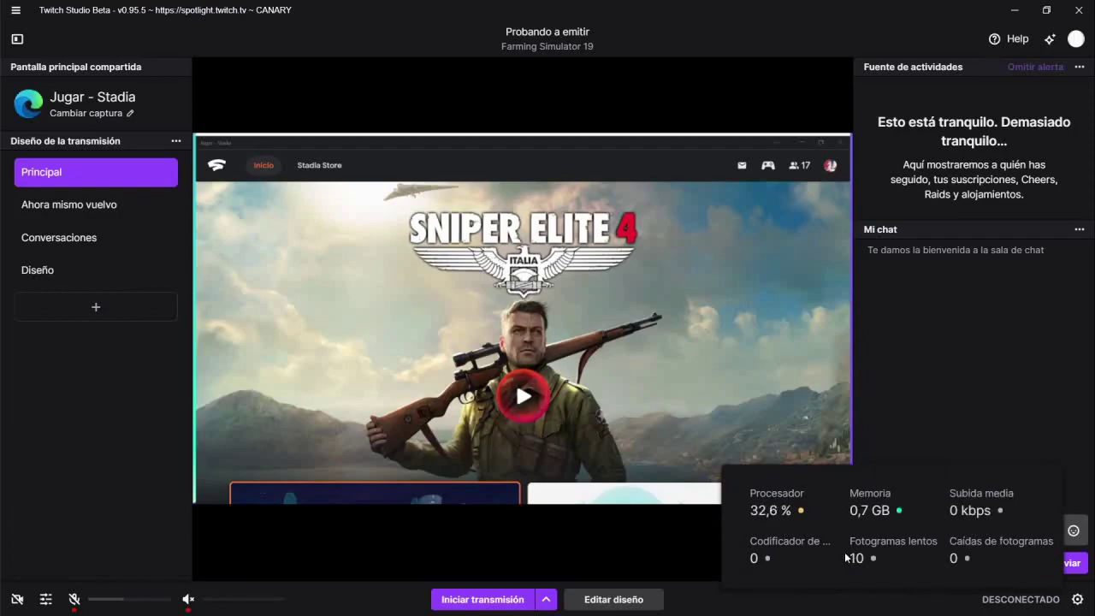
# Revisit the General page of the application settings, close it and check the account options.
pyautogui.click(1078, 600)
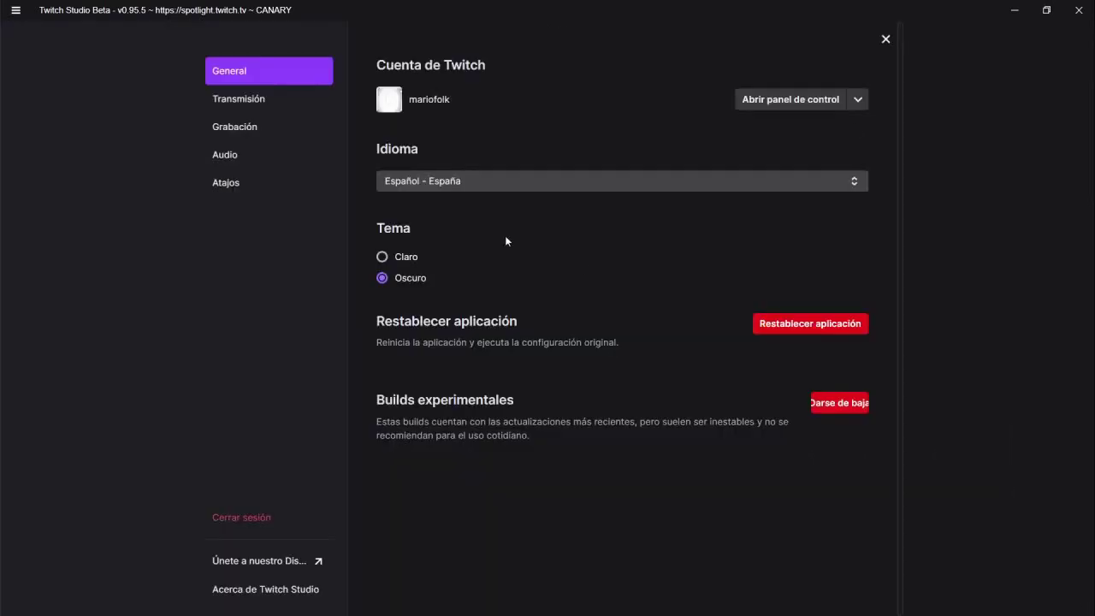
pyautogui.click(884, 40)
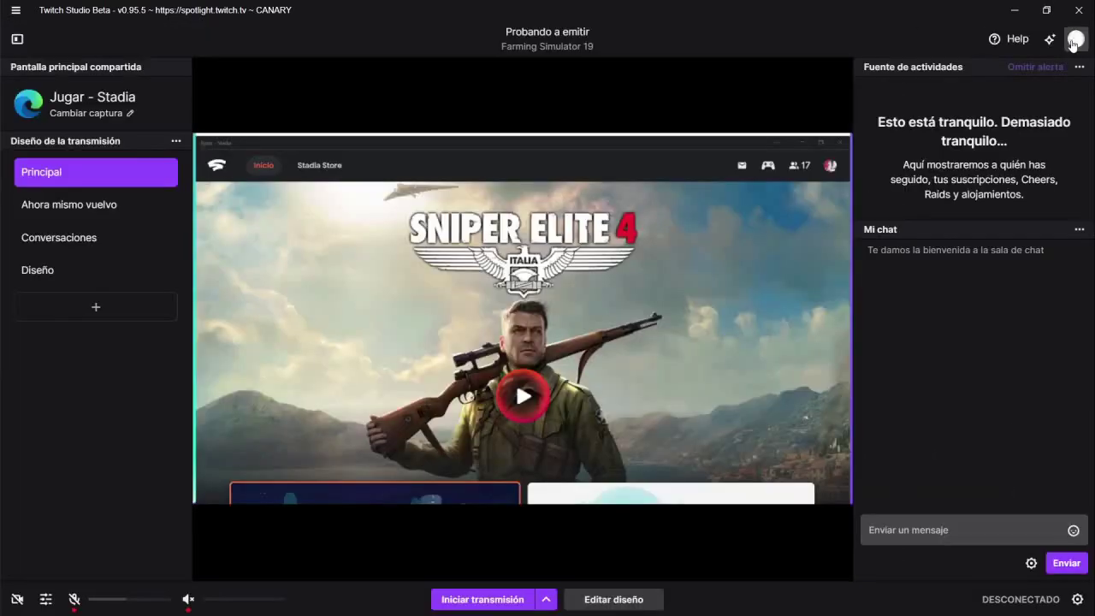
pyautogui.click(1075, 40)
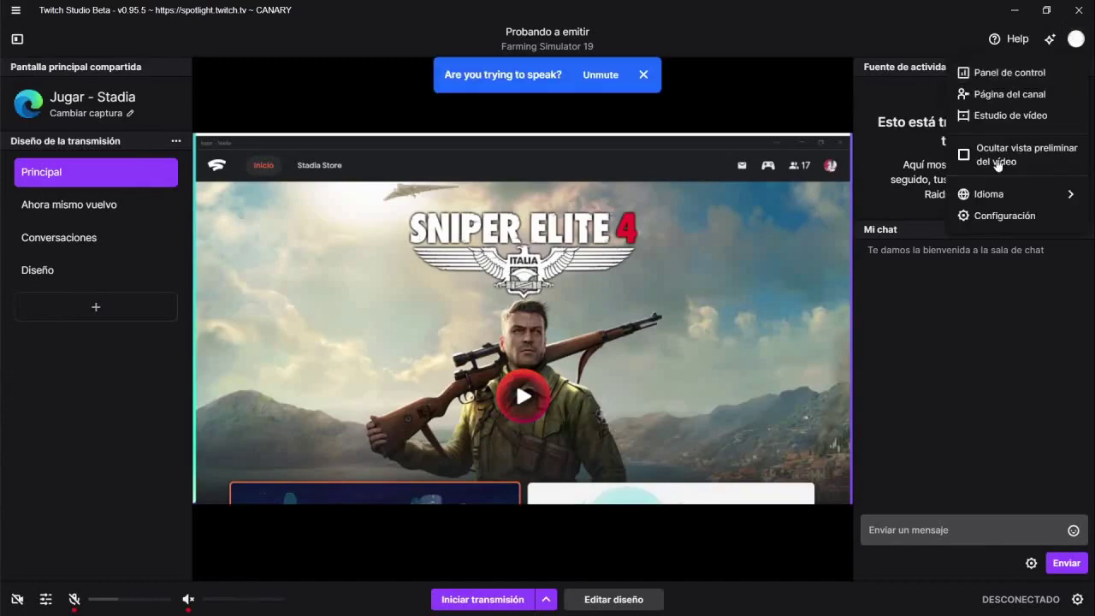
pyautogui.click(319, 109)
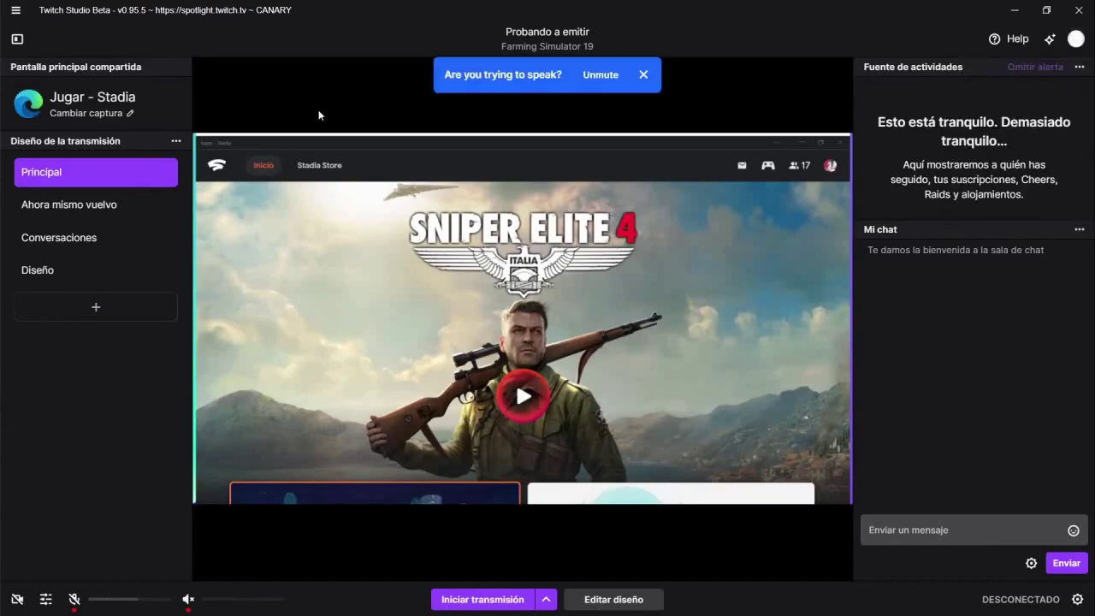